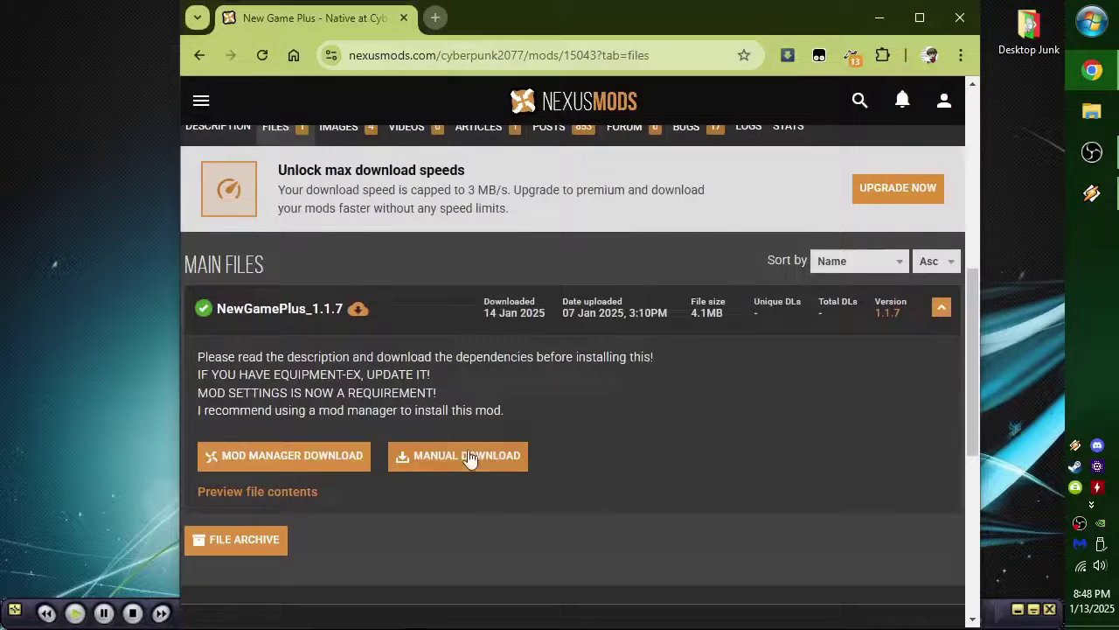
Step: Start the manual download of NewGamePlus_1.1.7 and open its six required mods, ArchiveXL through TweakXL, each in a new tab
click(470, 459)
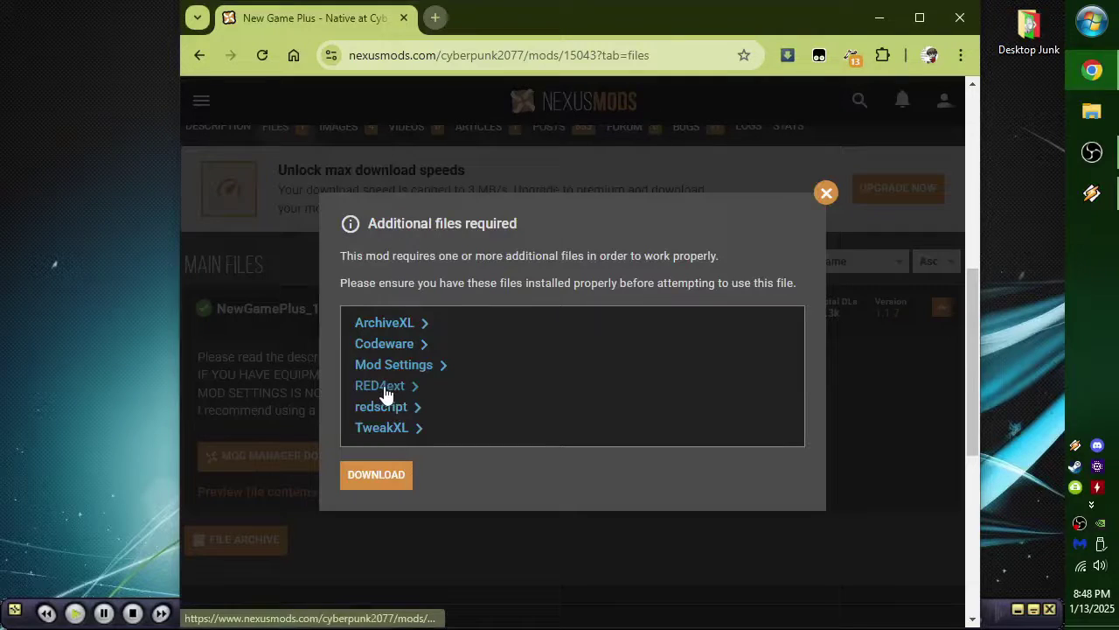
right_click(390, 330)
click(437, 346)
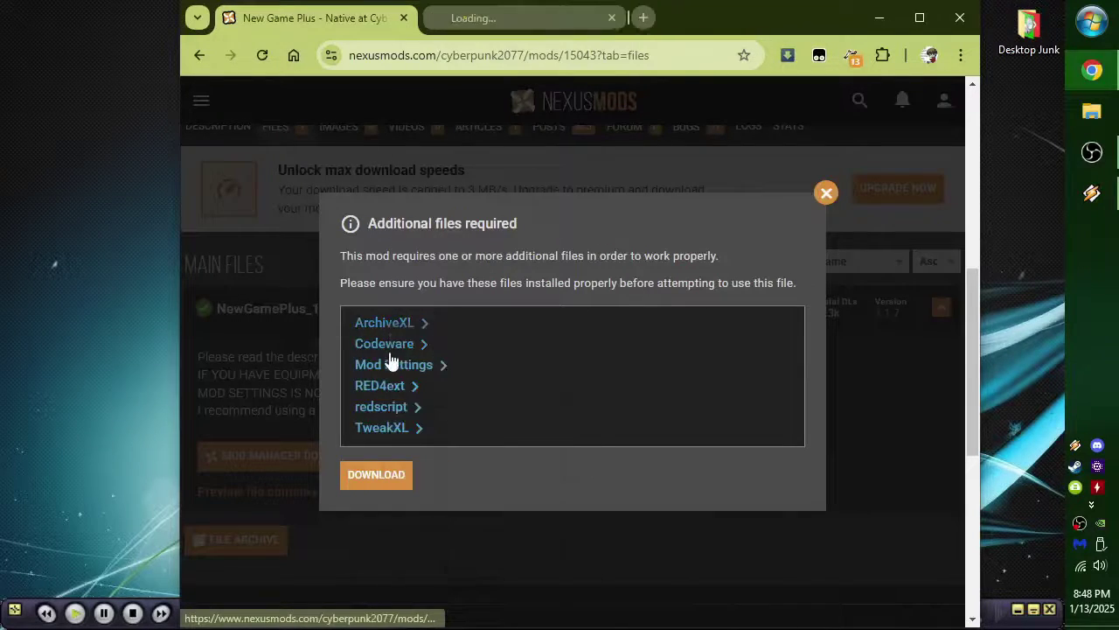
right_click(391, 358)
click(440, 368)
right_click(412, 368)
click(471, 389)
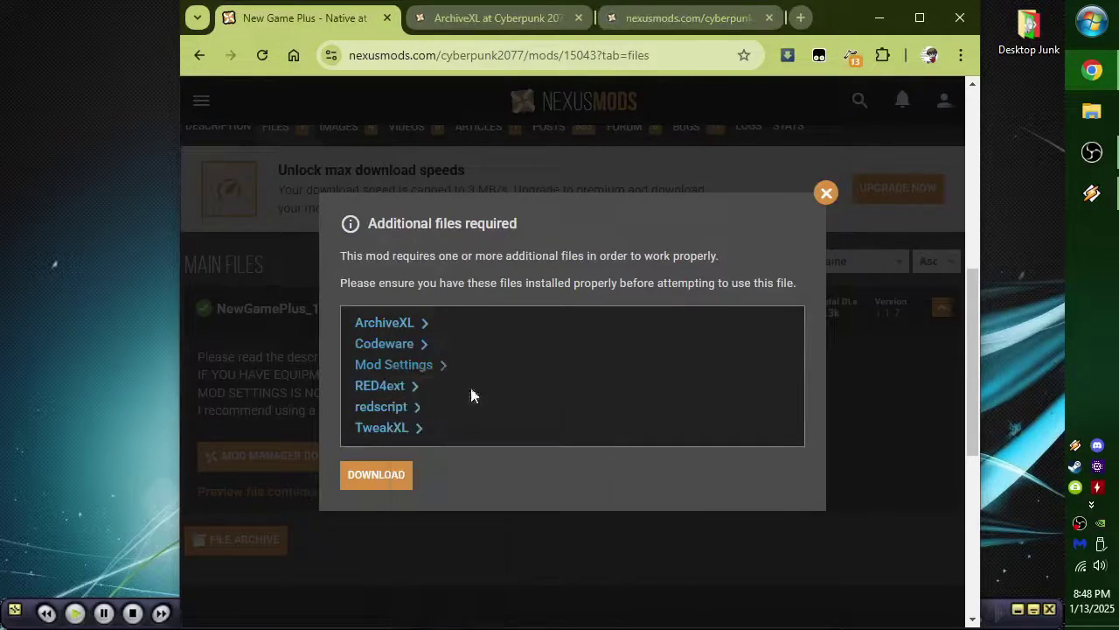
right_click(400, 385)
click(478, 149)
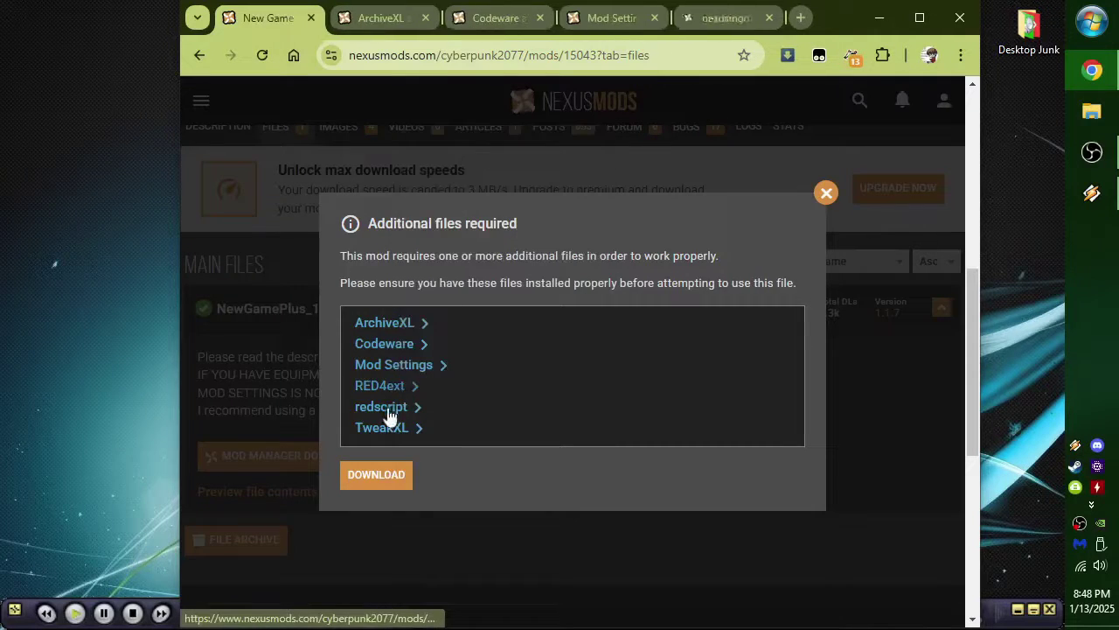
right_click(387, 408)
click(477, 171)
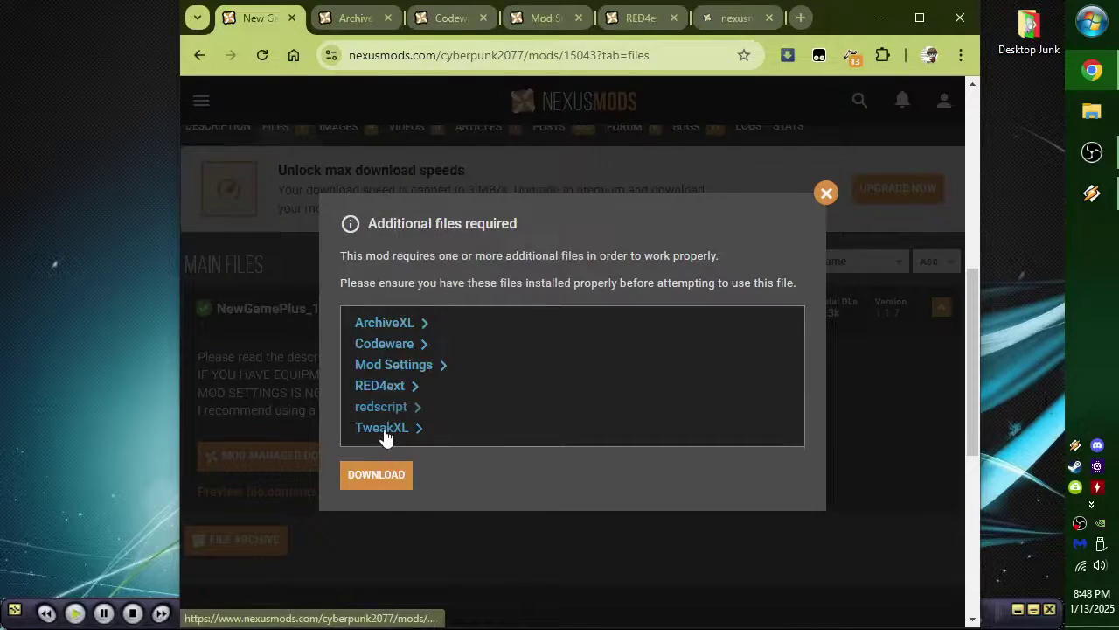
right_click(385, 436)
click(472, 189)
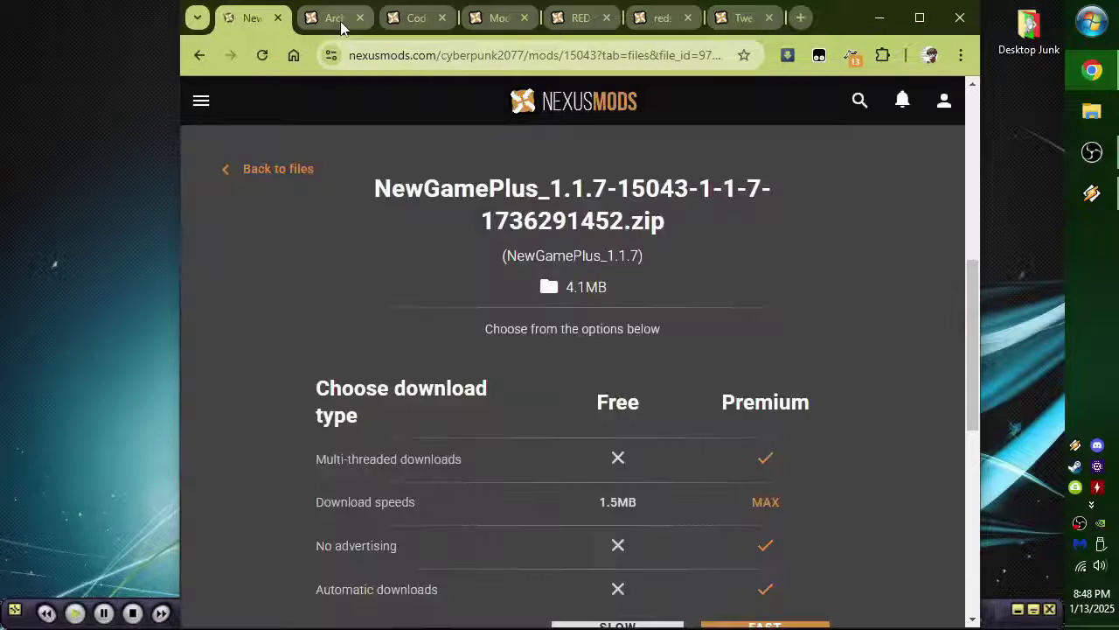
Step: Download the NewGamePlus_1.1.7 zip with the free slow download option
scroll(617, 402, down, 3)
click(618, 385)
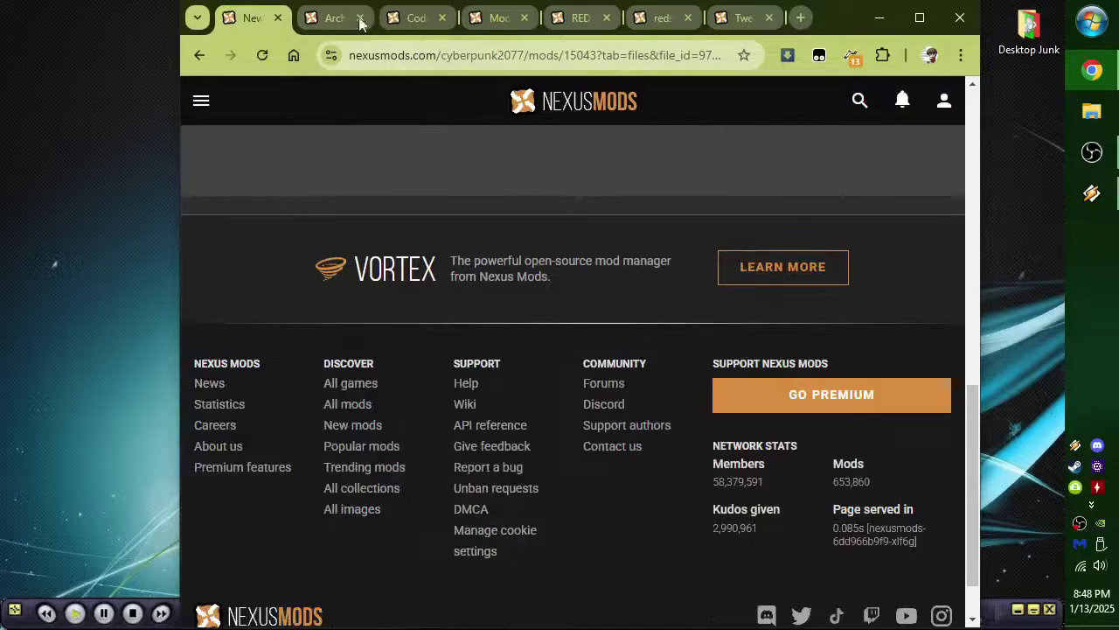
Step: Manually download the ArchiveXL 1.19.5 main file from its mod page using the free slow download
click(332, 18)
scroll(333, 411, down, 3)
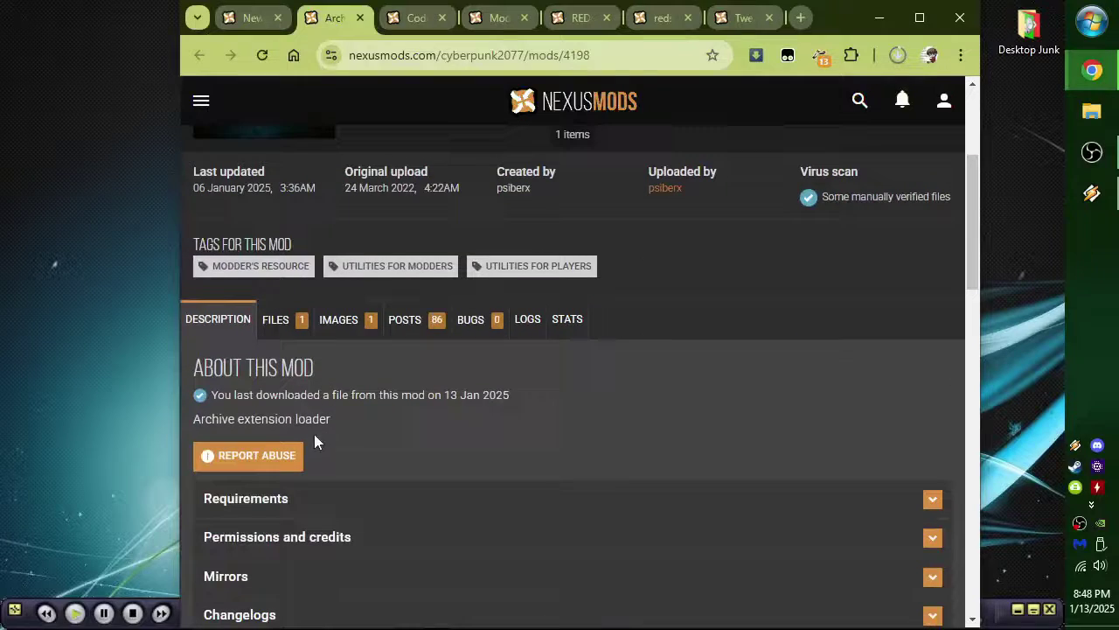
click(275, 320)
scroll(428, 418, down, 3)
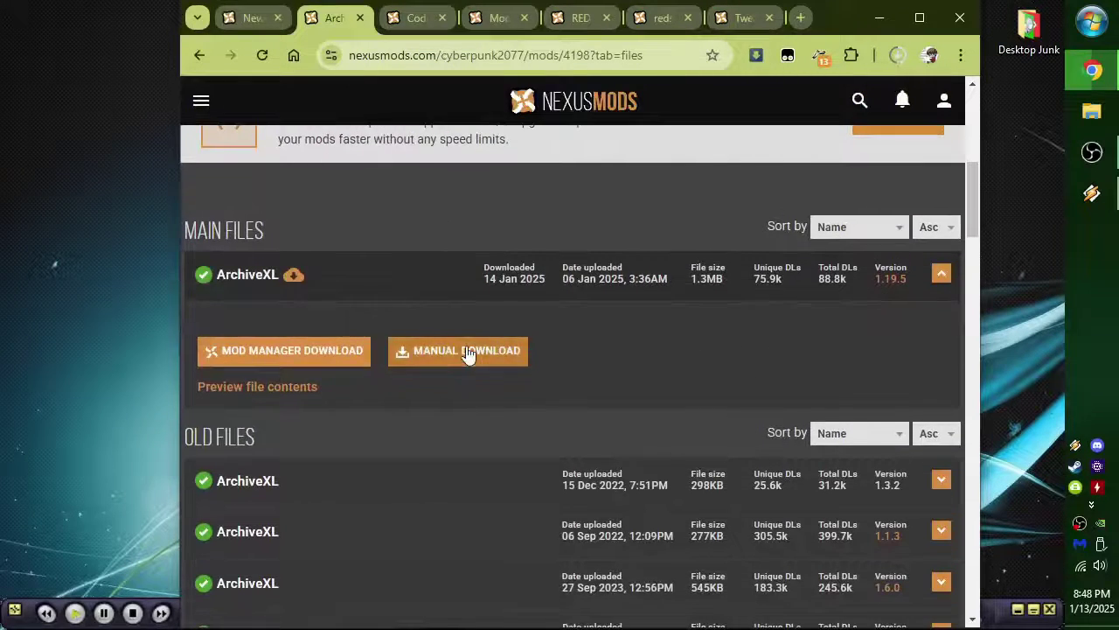
click(468, 353)
click(374, 423)
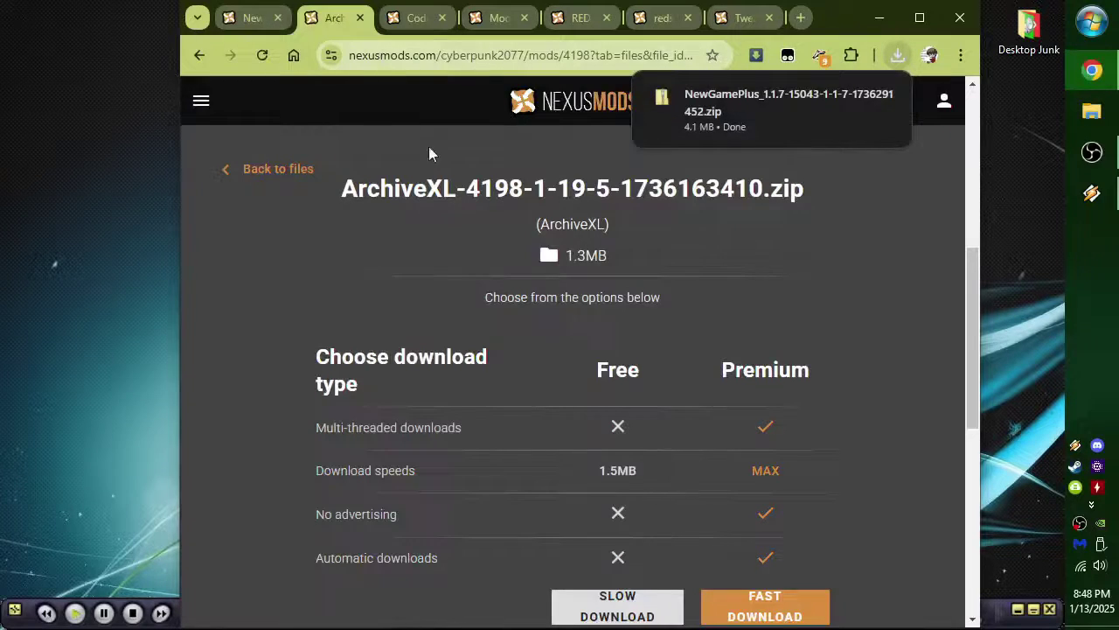
click(622, 606)
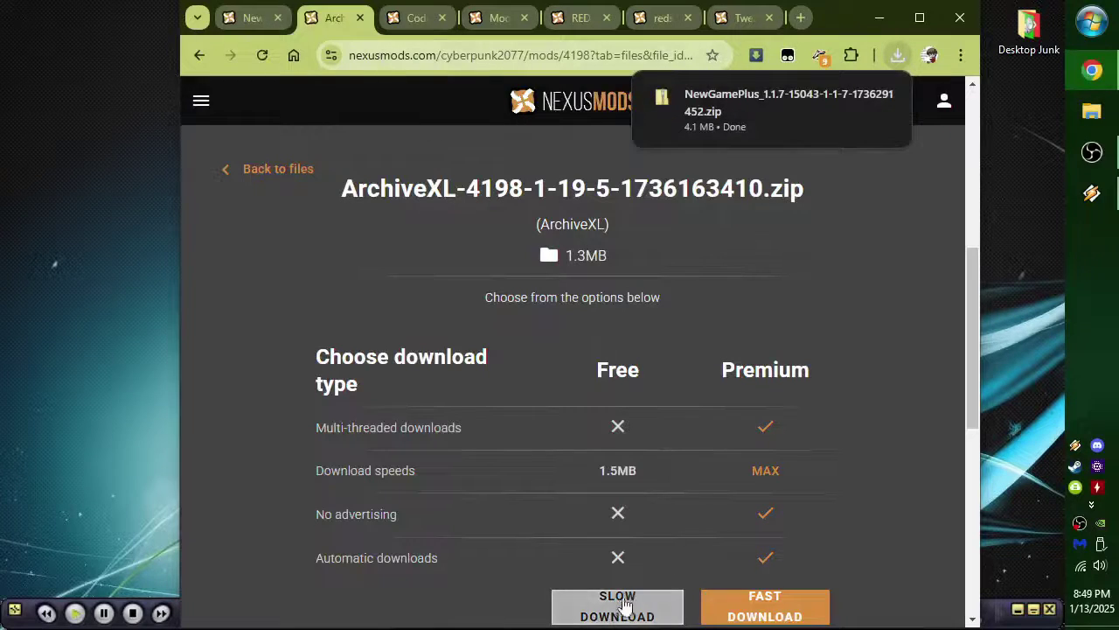
Step: Manually download the Codeware 1.14.1 main file from its mod page using the free slow download
click(413, 19)
scroll(420, 347, down, 2)
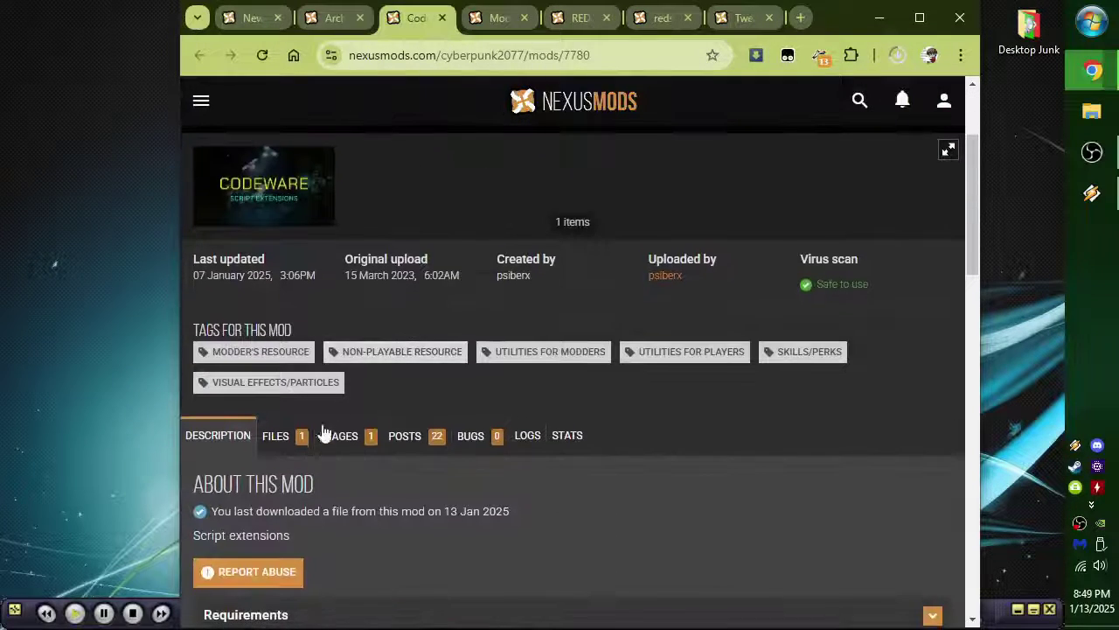
click(288, 434)
scroll(429, 378, down, 2)
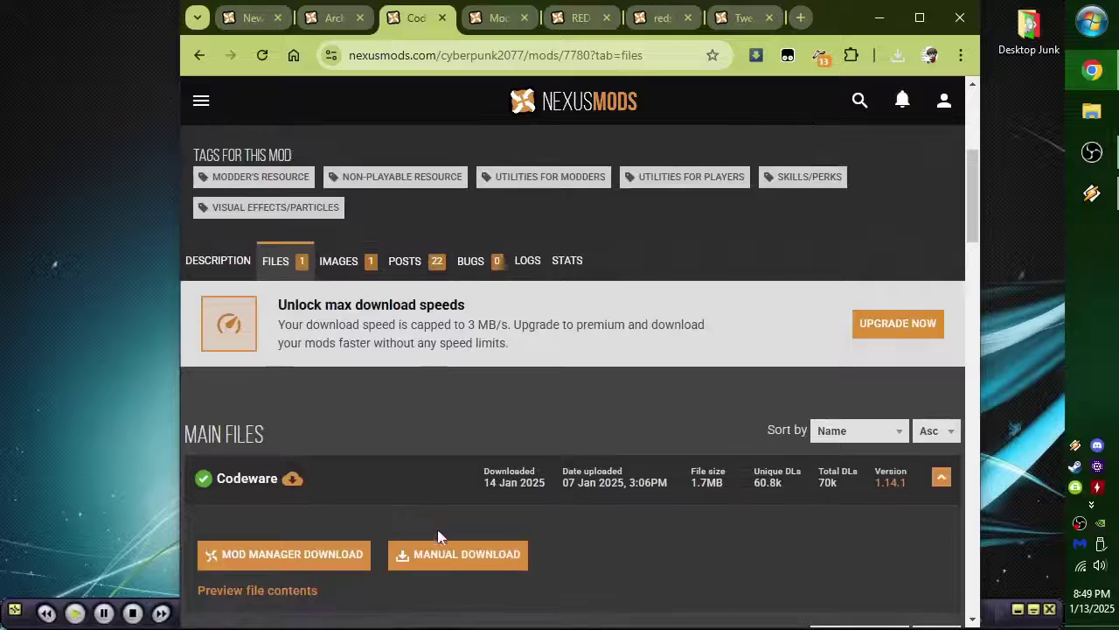
click(442, 553)
click(376, 424)
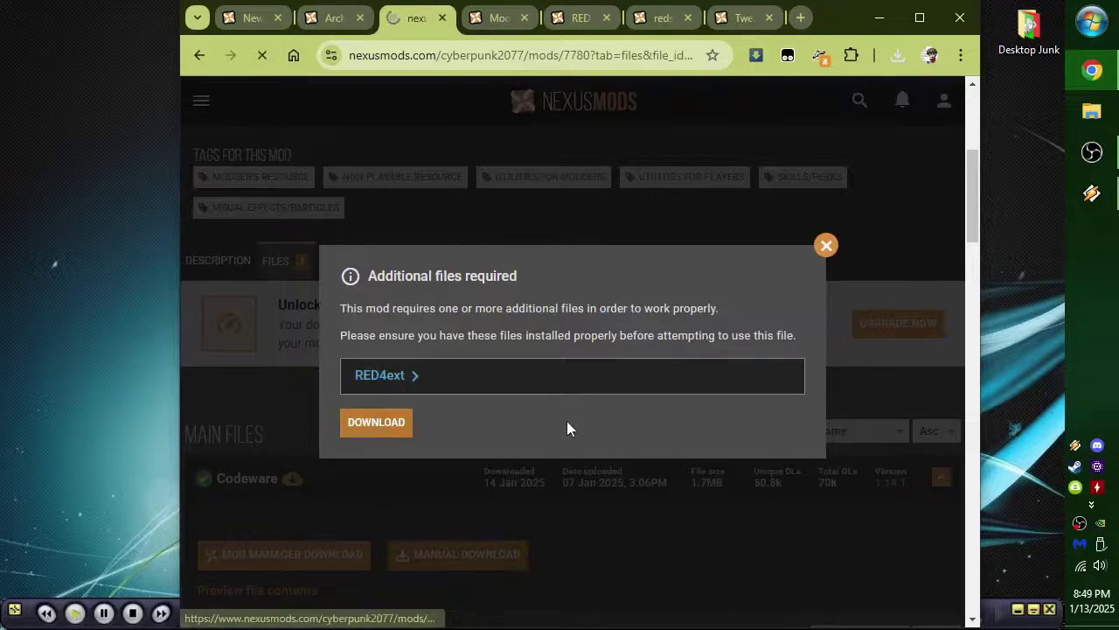
scroll(571, 425, down, 2)
click(582, 434)
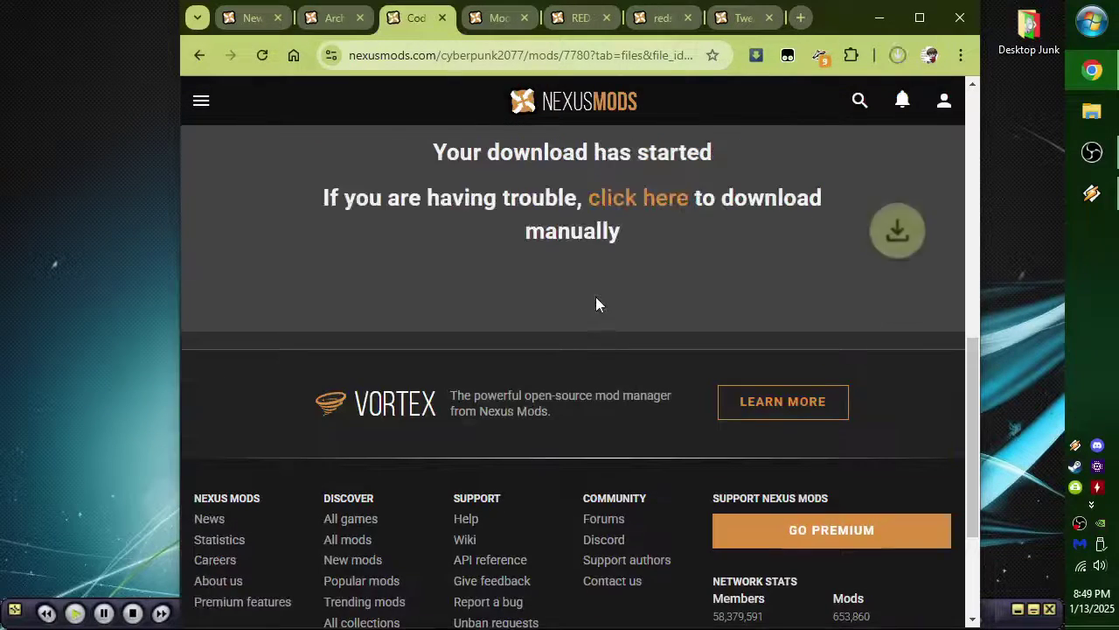
Step: Manually download mod_settings.zip version 0.2.8 from the Mod Settings page using the free slow download
click(495, 20)
scroll(343, 406, down, 2)
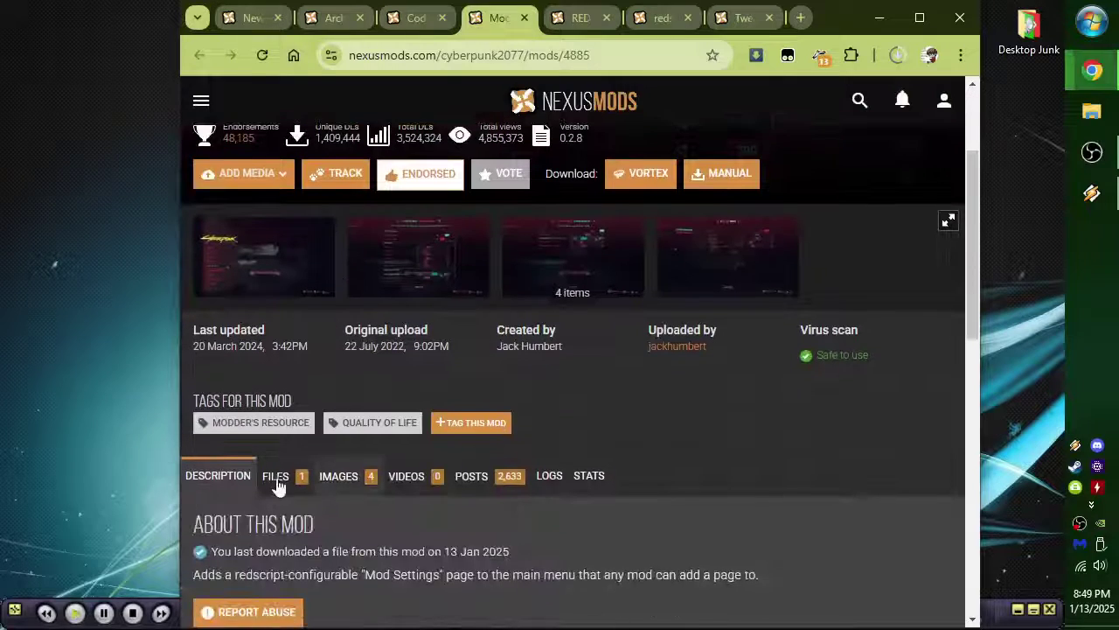
click(276, 475)
scroll(429, 429, down, 3)
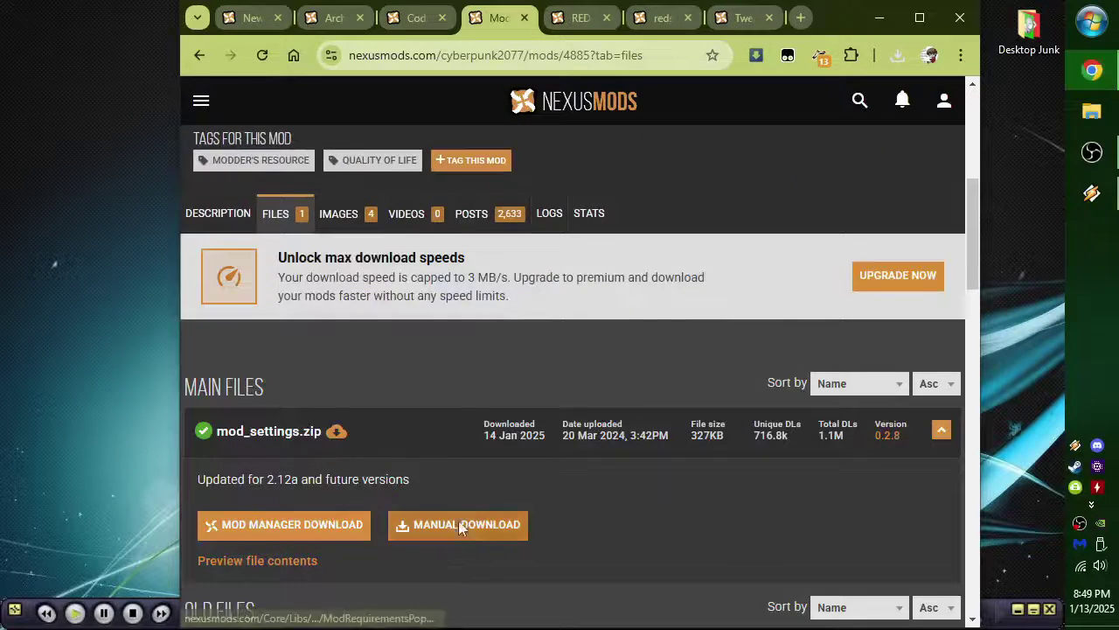
click(459, 525)
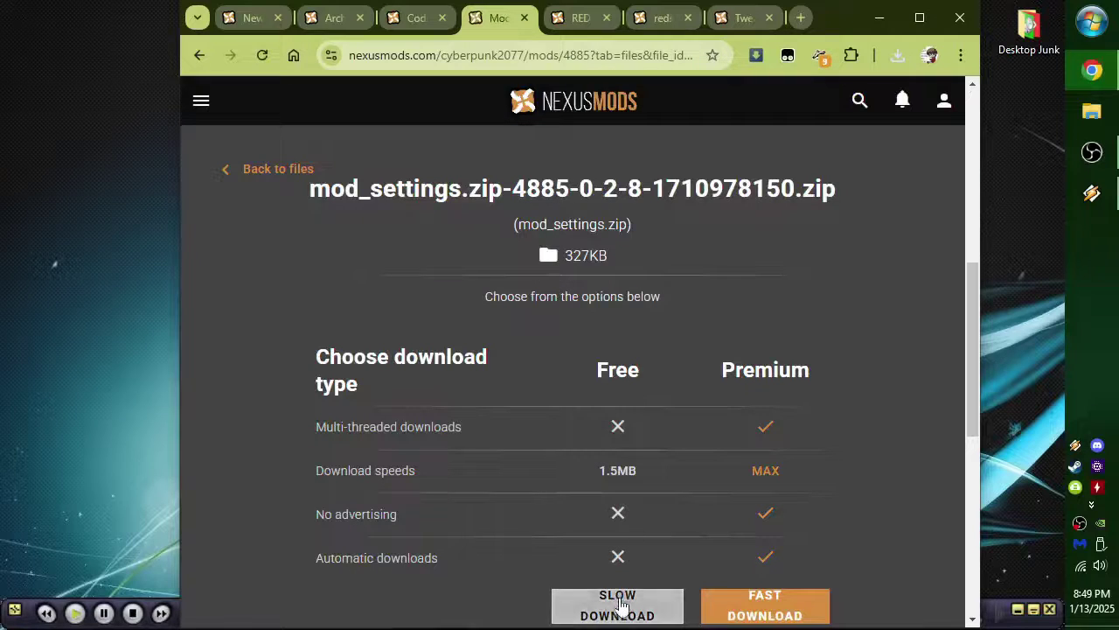
click(619, 606)
Step: Manually download the RED4ext 1.26.1 main file from its mod page using the free slow download
click(590, 29)
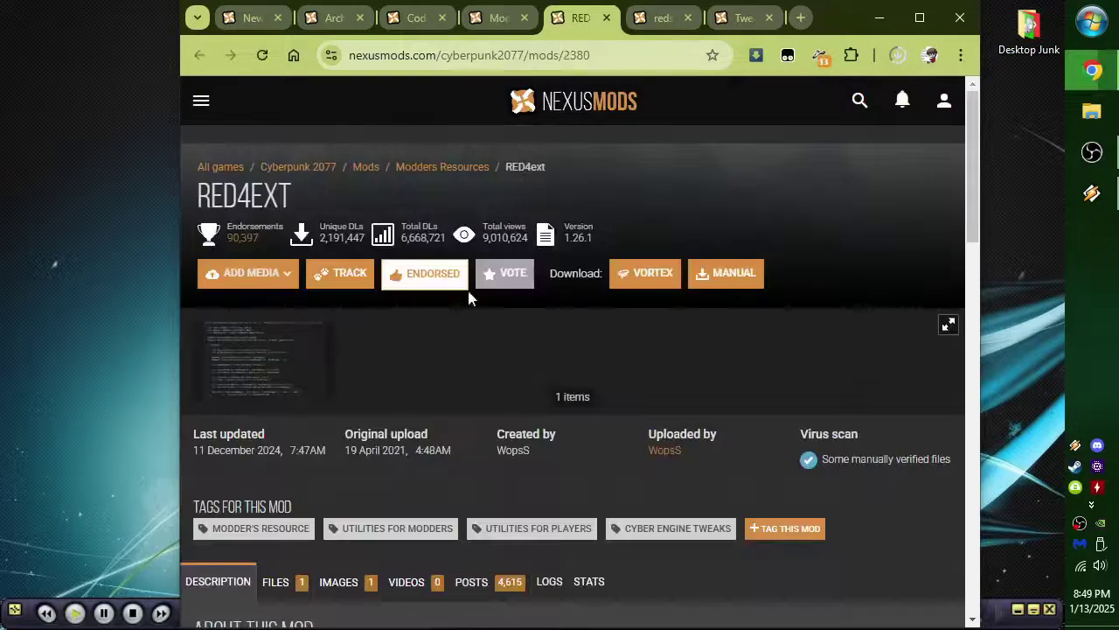
scroll(357, 367, down, 3)
click(278, 408)
scroll(427, 459, down, 2)
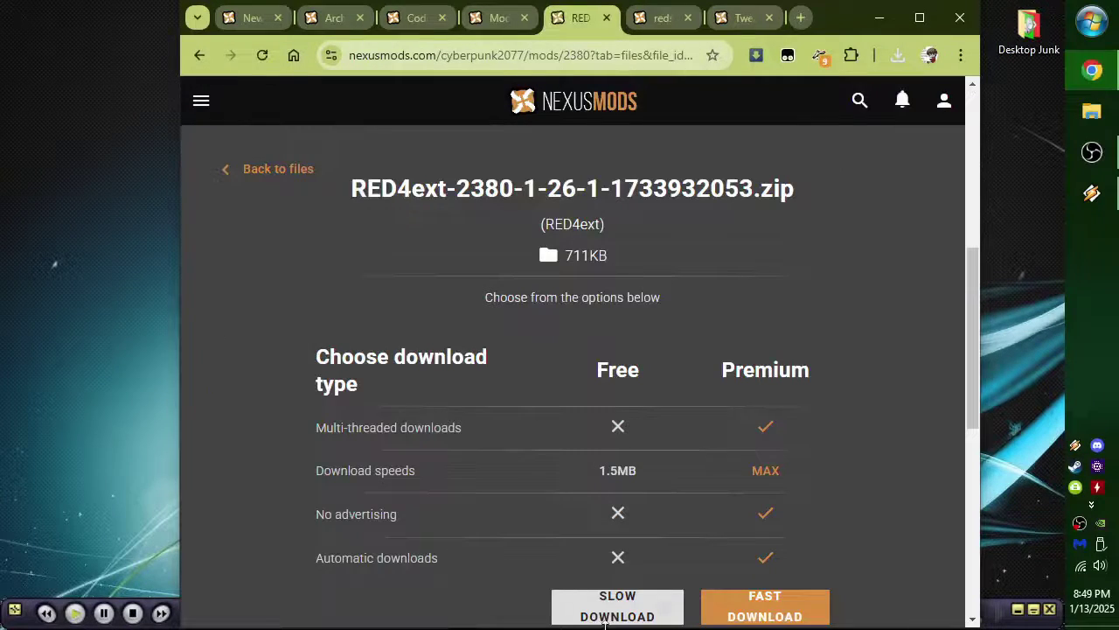
click(605, 622)
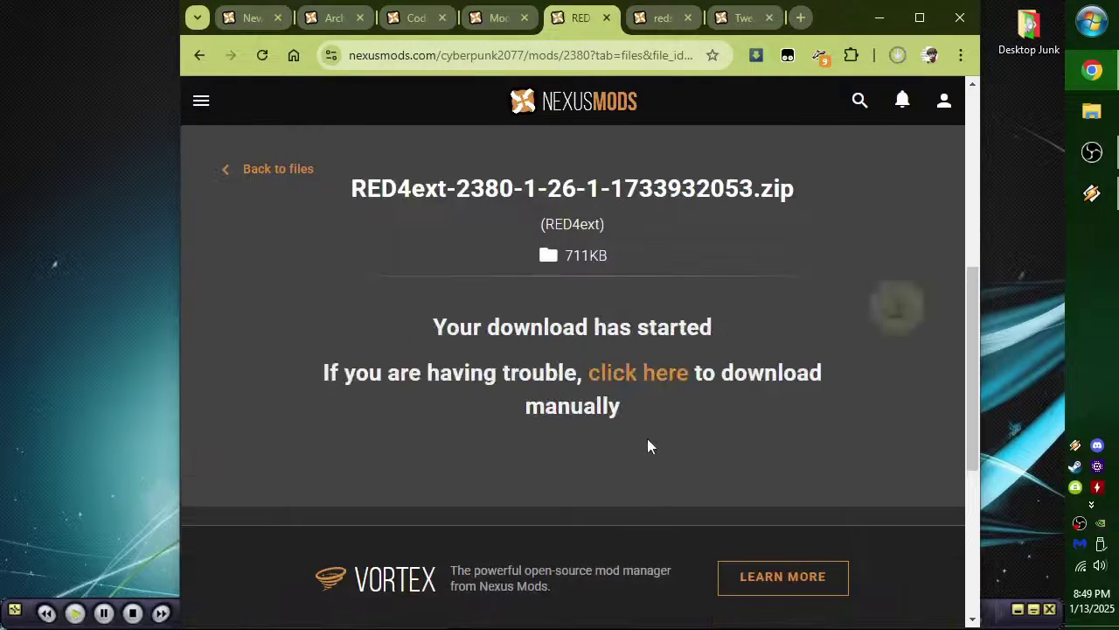
Step: Manually download the redscript 0.5.27 main file from its mod page using the free slow download
click(672, 17)
scroll(411, 380, down, 2)
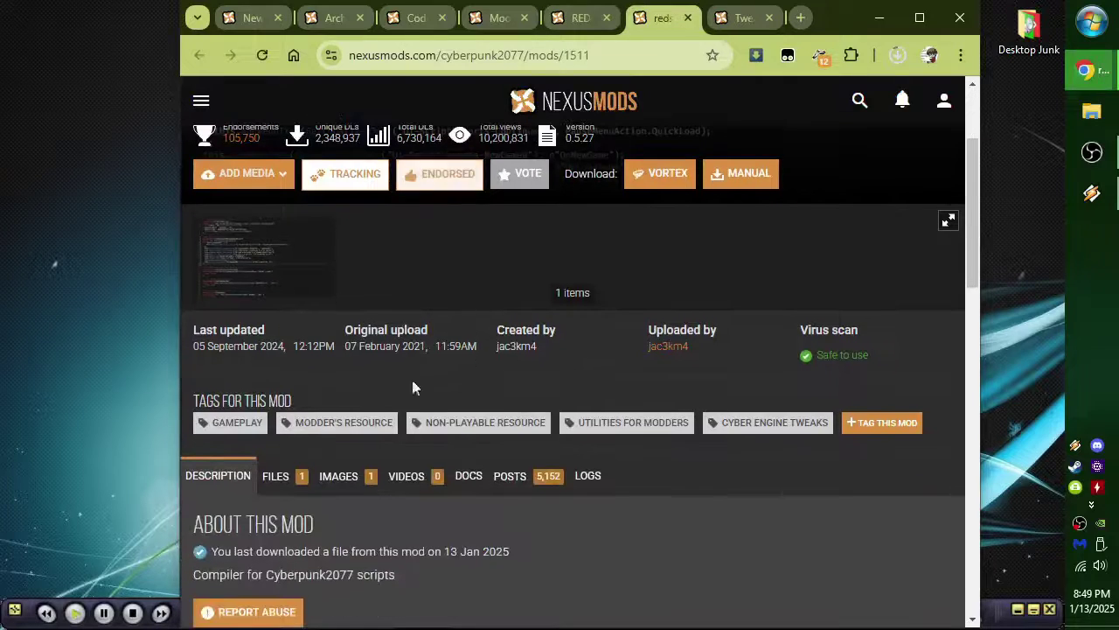
click(267, 479)
scroll(430, 441, down, 3)
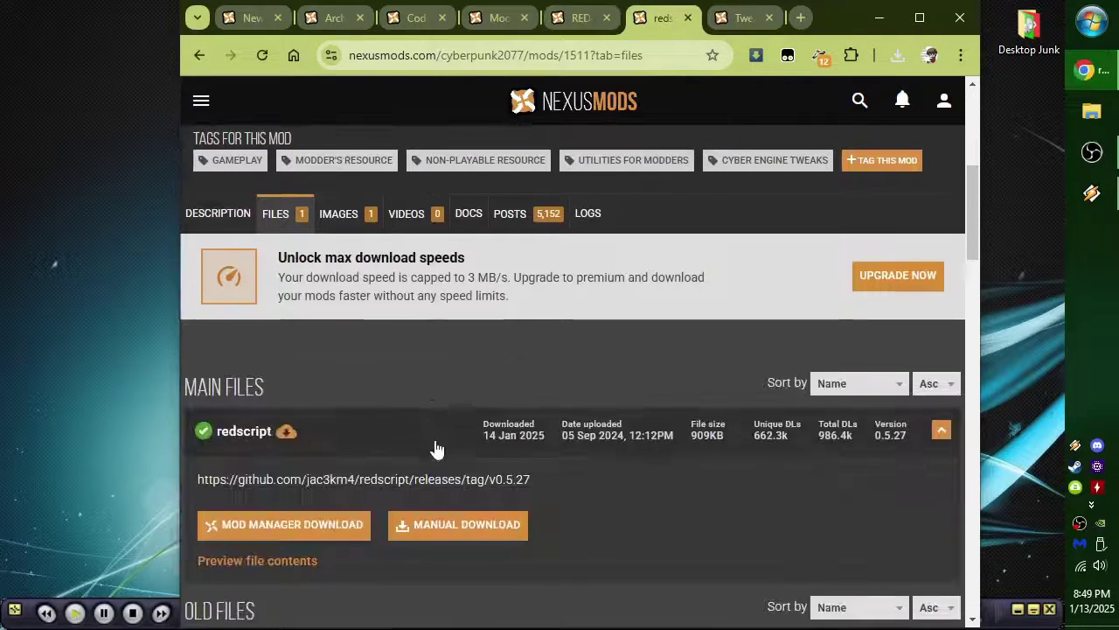
click(470, 535)
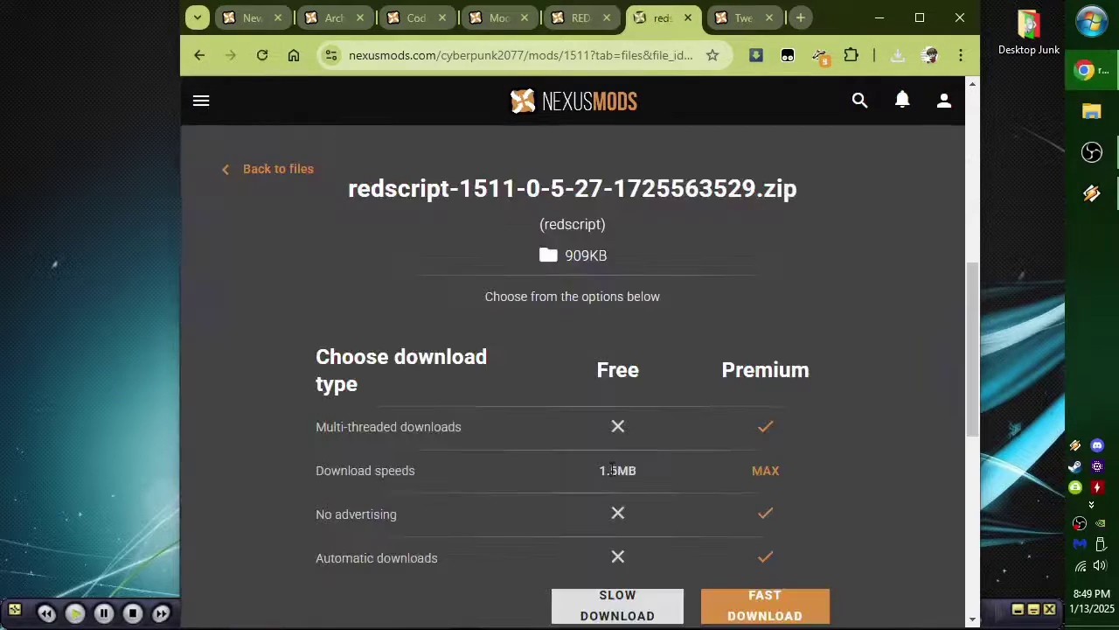
click(612, 604)
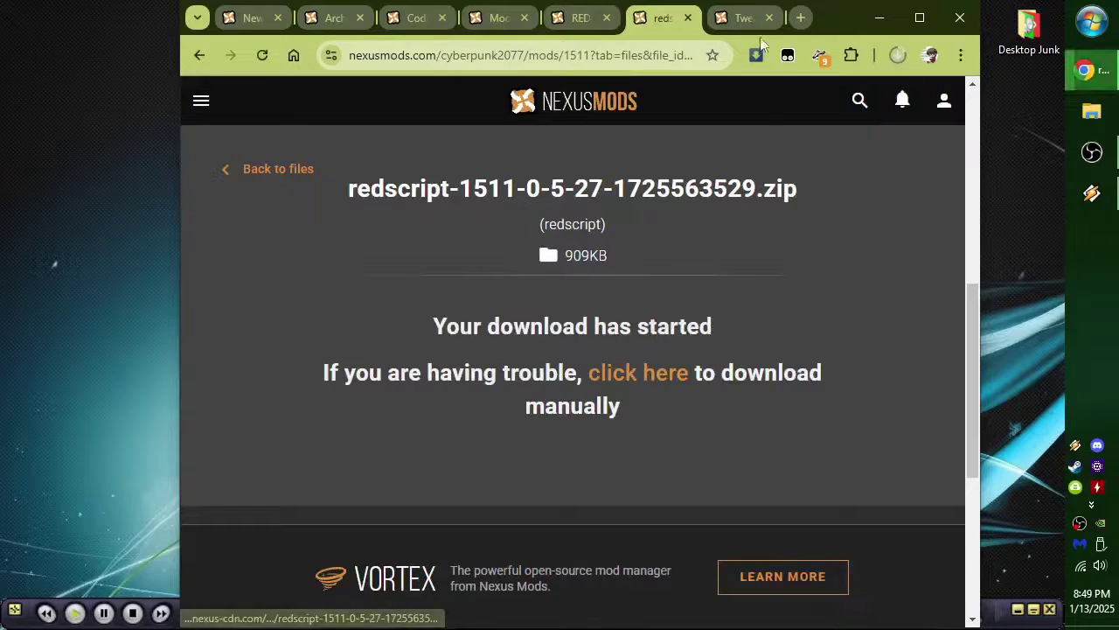
Step: Manually download the TweakXL 1.10.7 main file from its mod page using the free slow download
key(ctrl+Tab)
scroll(524, 263, up, 1)
scroll(413, 393, down, 2)
click(275, 402)
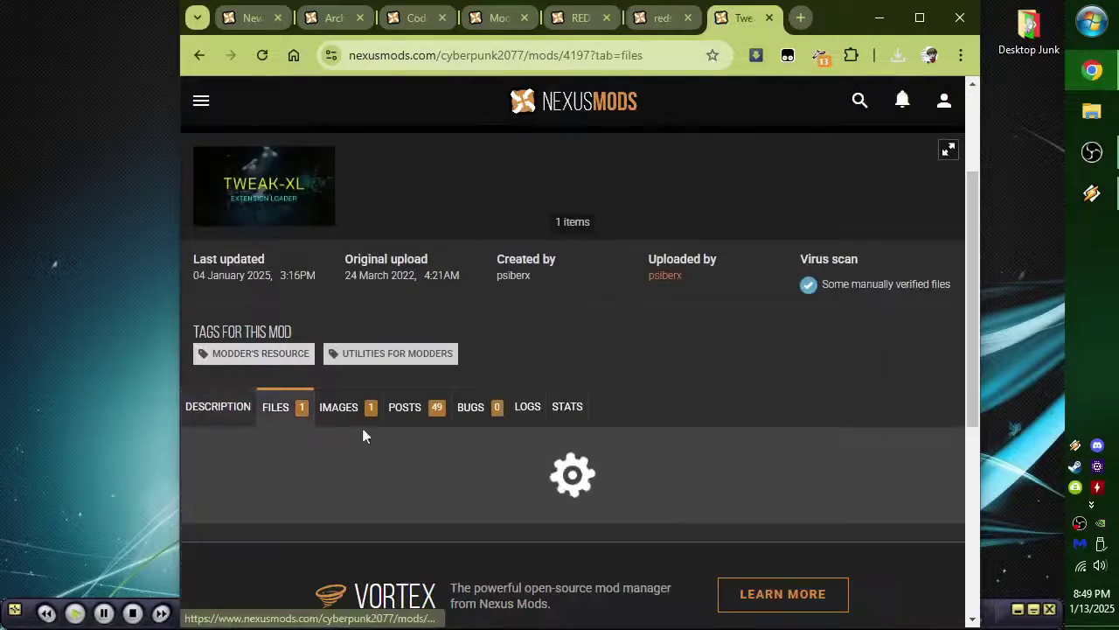
scroll(451, 440, down, 3)
click(457, 435)
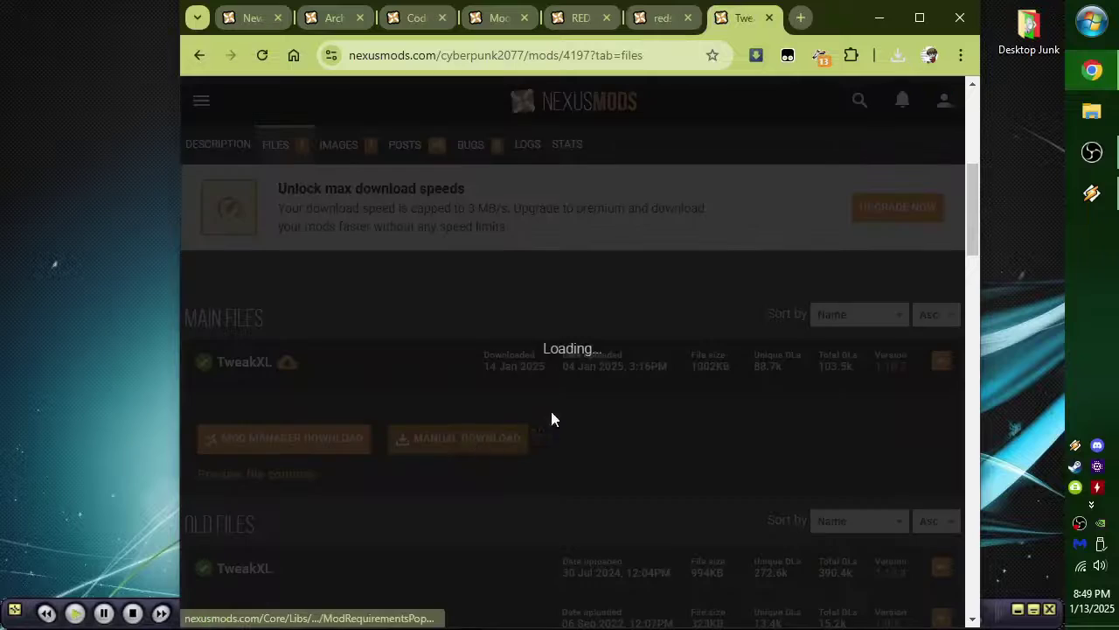
click(376, 422)
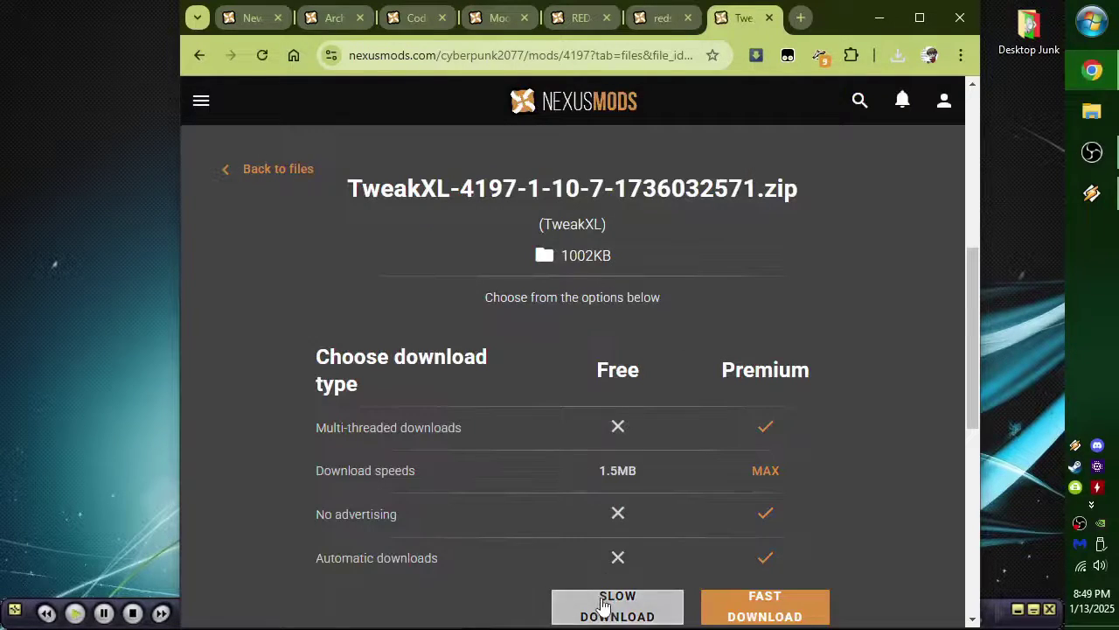
click(603, 603)
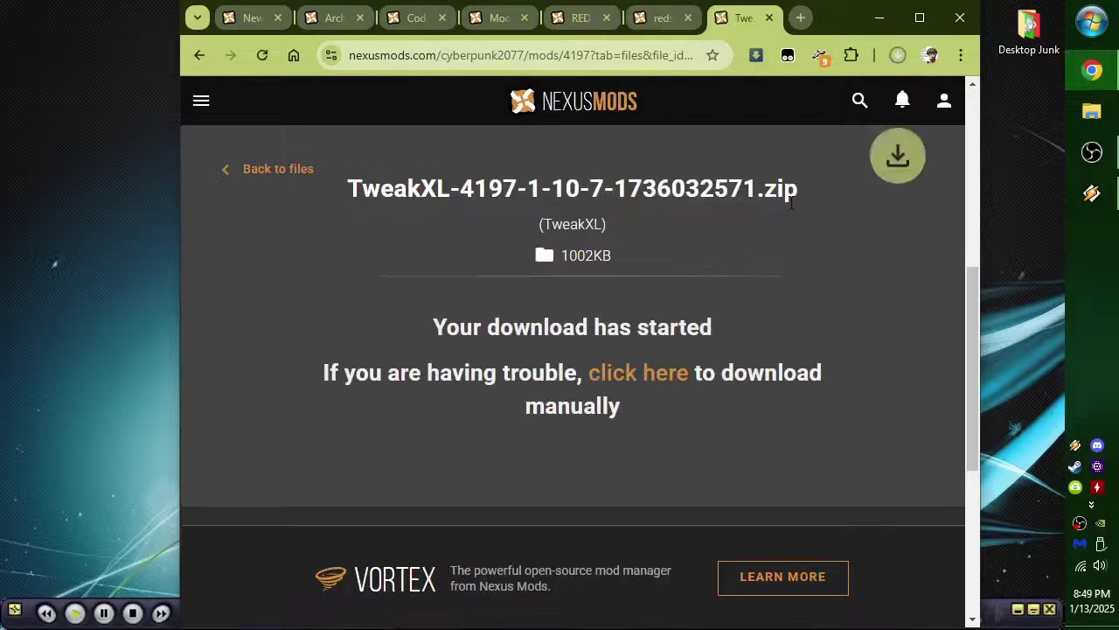
Step: Show the downloaded TweakXL zip in its Downloads folder from the download history, and close the browser
click(756, 56)
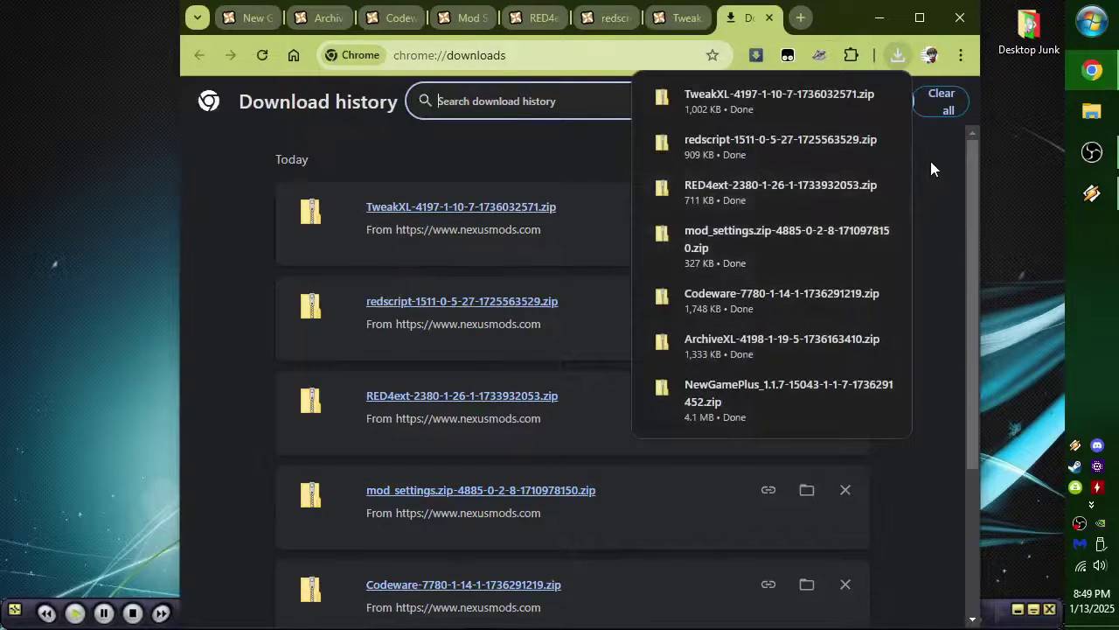
click(930, 163)
click(805, 208)
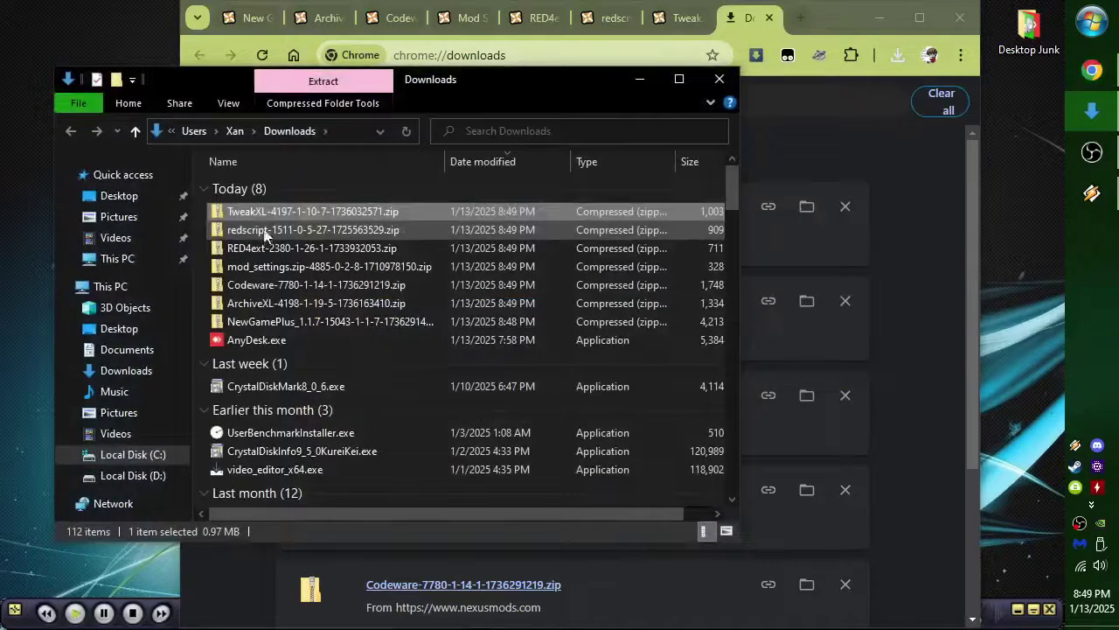
click(951, 21)
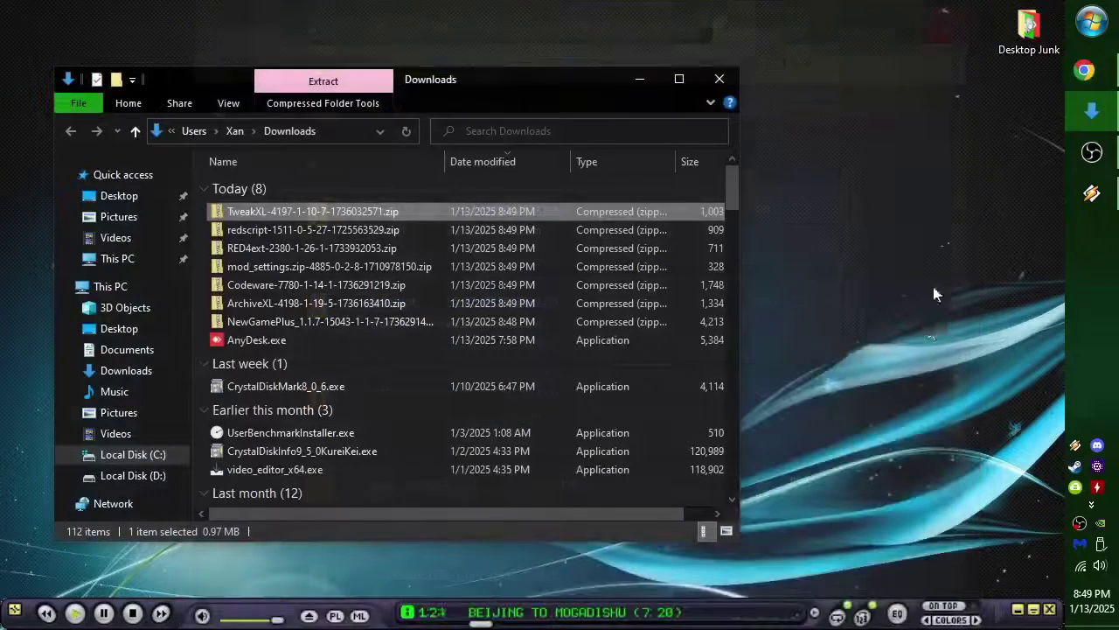
Step: Open the file location of the Cyberpunk 2077 shortcut and place that folder window beside the Downloads window
click(1088, 505)
right_click(985, 313)
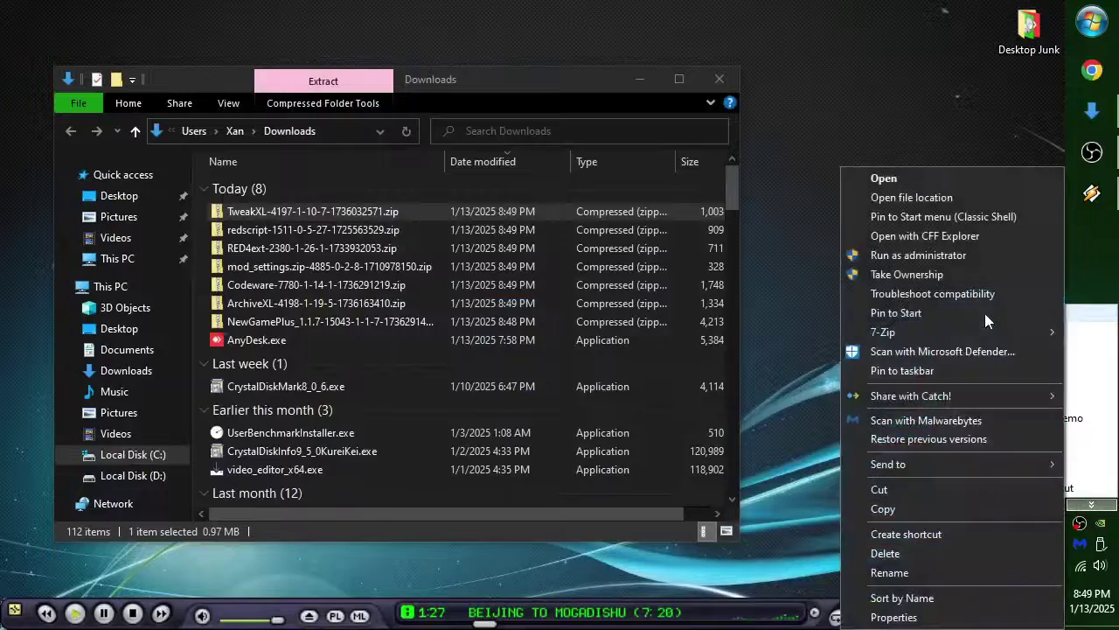
click(915, 198)
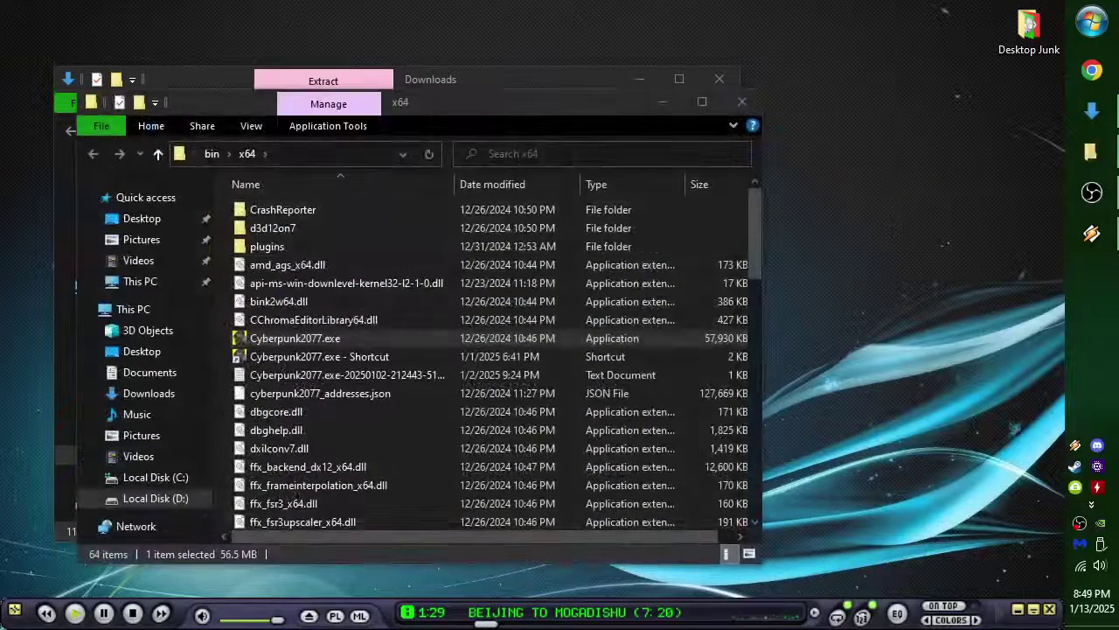
drag(439, 114, 645, 90)
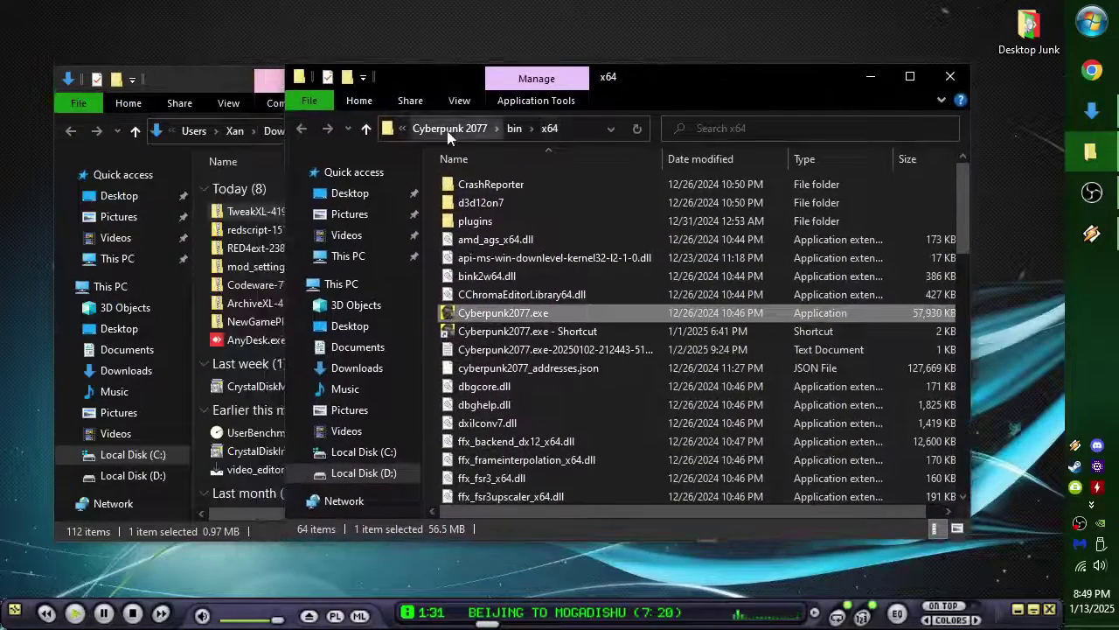
Step: Trace the Cyberpunk 2077 install location upward through its parent folders to the root of Local Disk (D:)
click(447, 131)
click(435, 132)
click(442, 129)
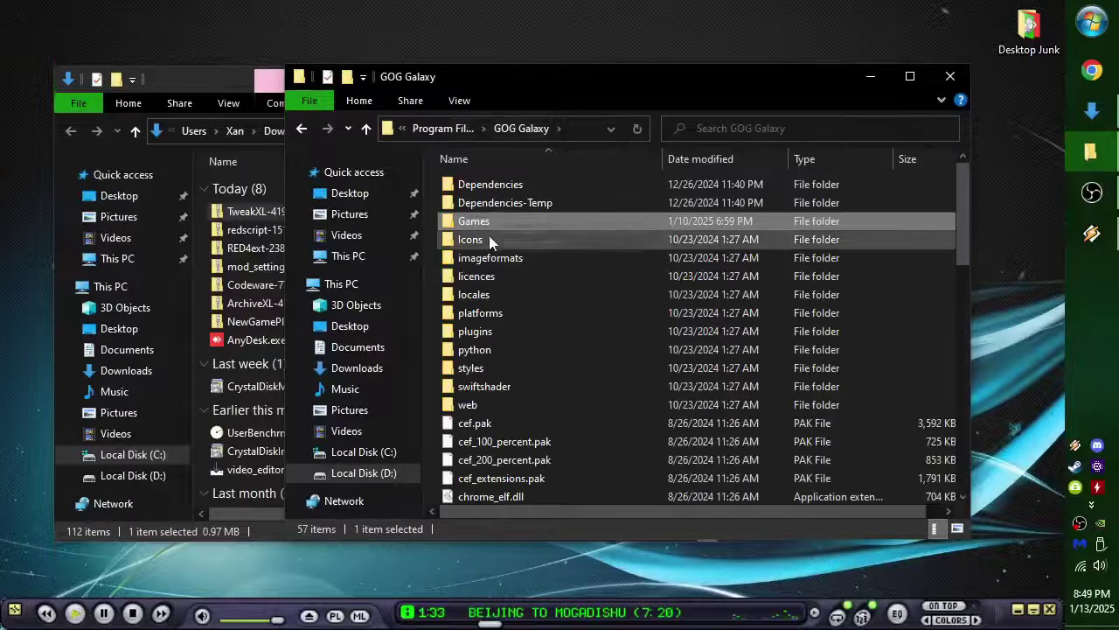
click(440, 131)
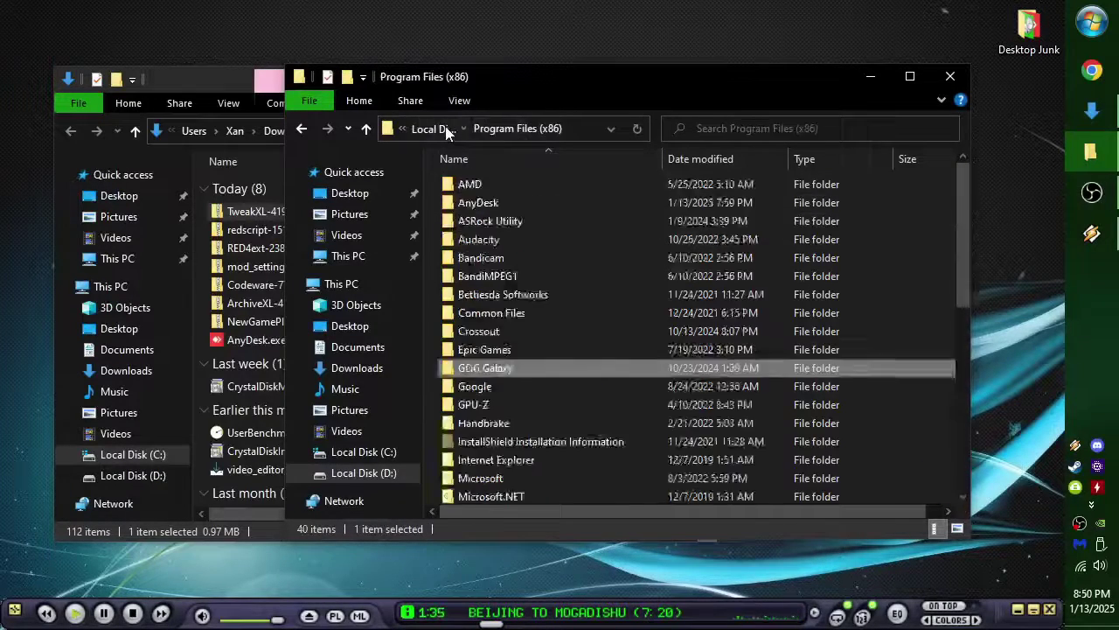
click(437, 129)
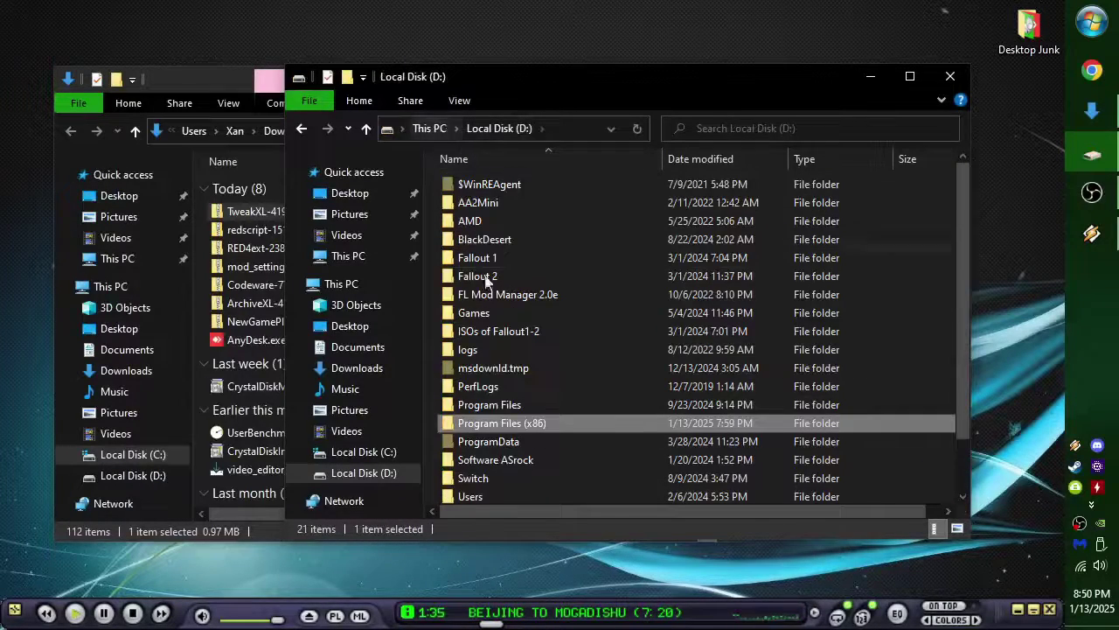
Step: Open the Cyberpunk 2077 folder under Program Files (x86), GOG Galaxy, Games, and arrange its window beside the Downloads window
double_click(496, 425)
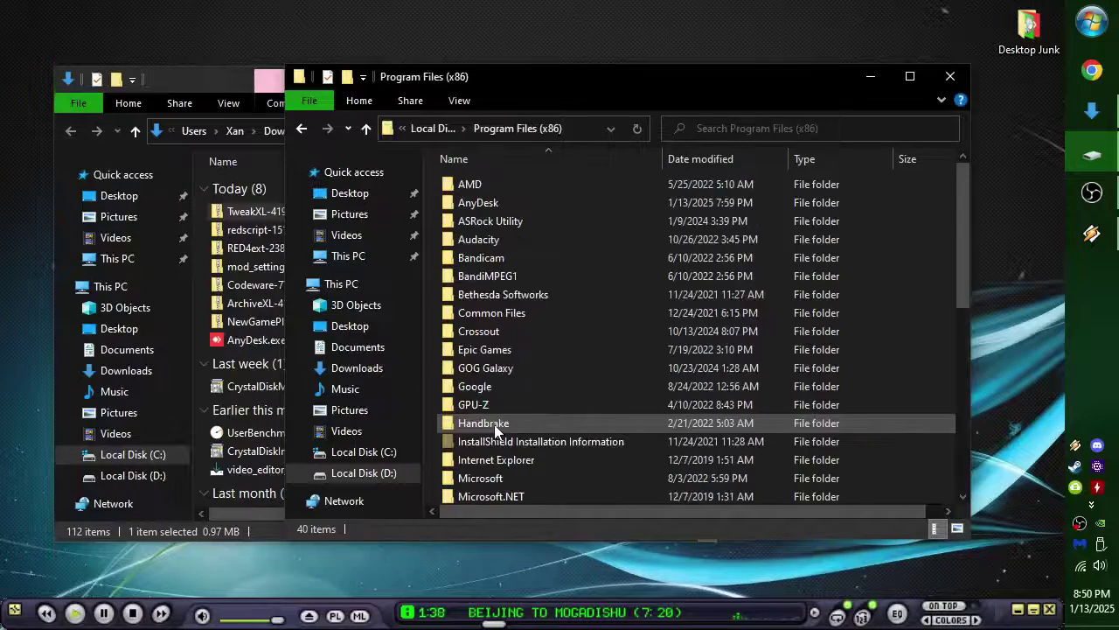
click(479, 369)
double_click(479, 368)
double_click(497, 220)
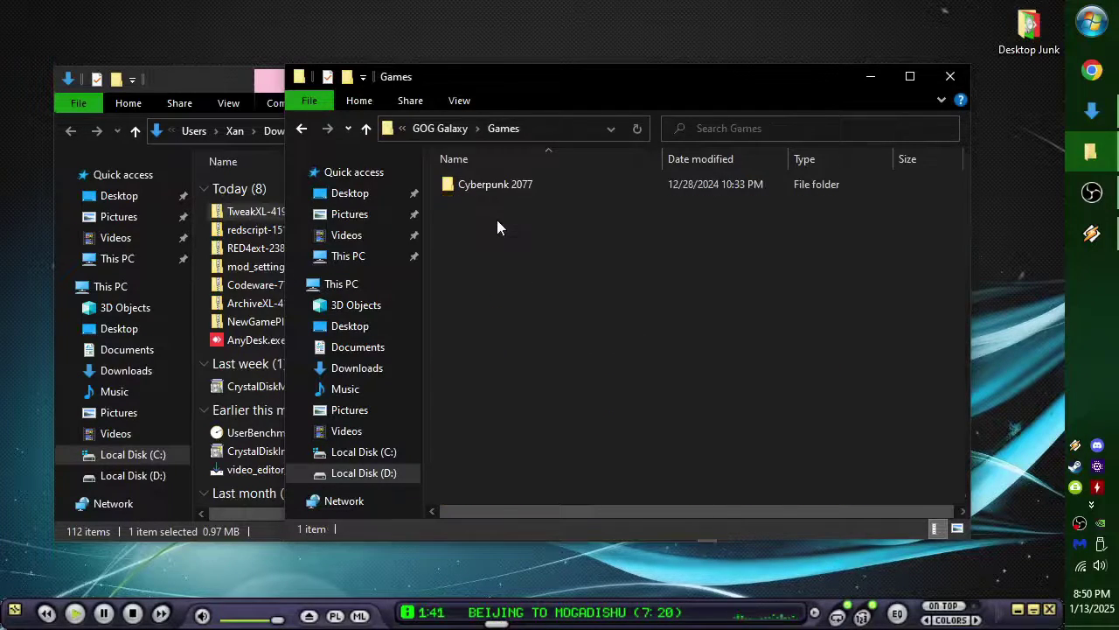
double_click(503, 186)
drag(579, 77, 704, 32)
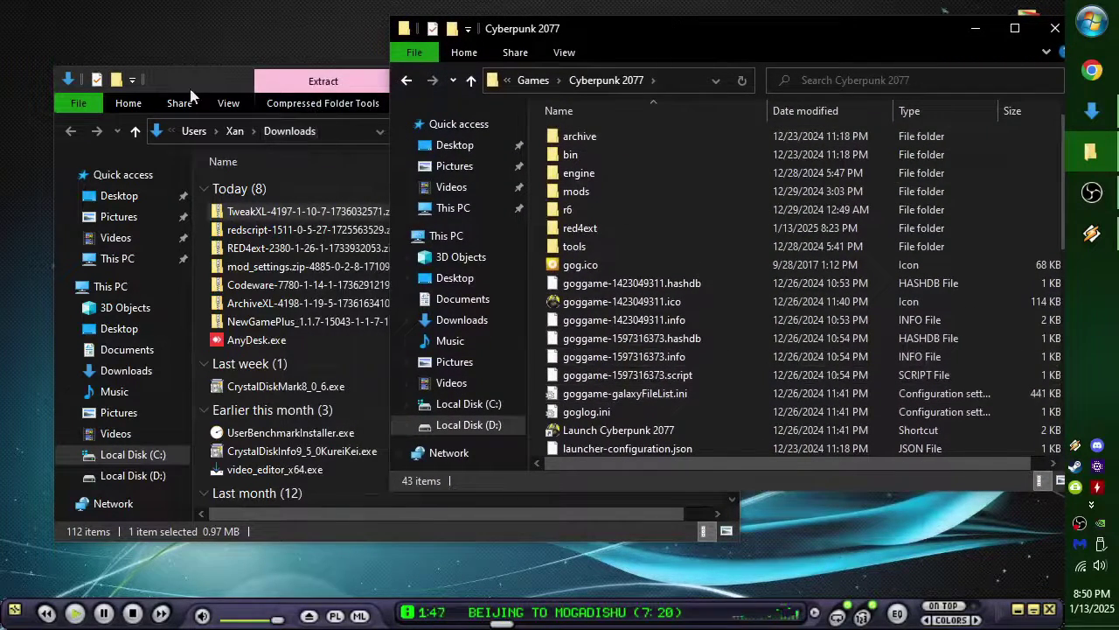
drag(190, 88, 112, 74)
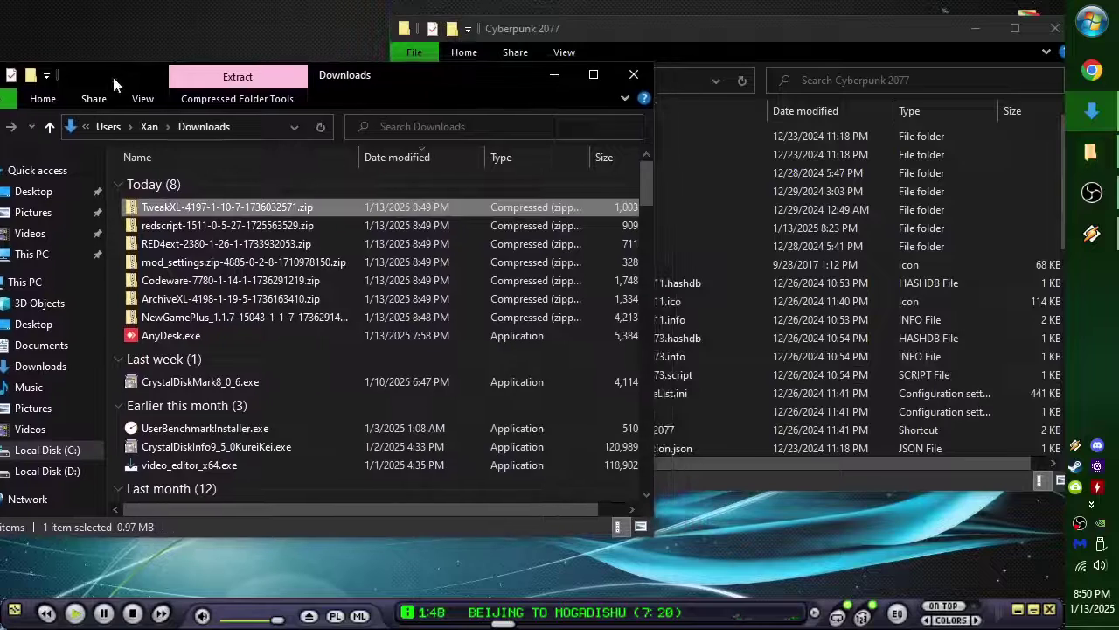
Step: Copy the red4ext folder from the RED4ext zip into the Cyberpunk 2077 folder, replacing the existing files
double_click(153, 242)
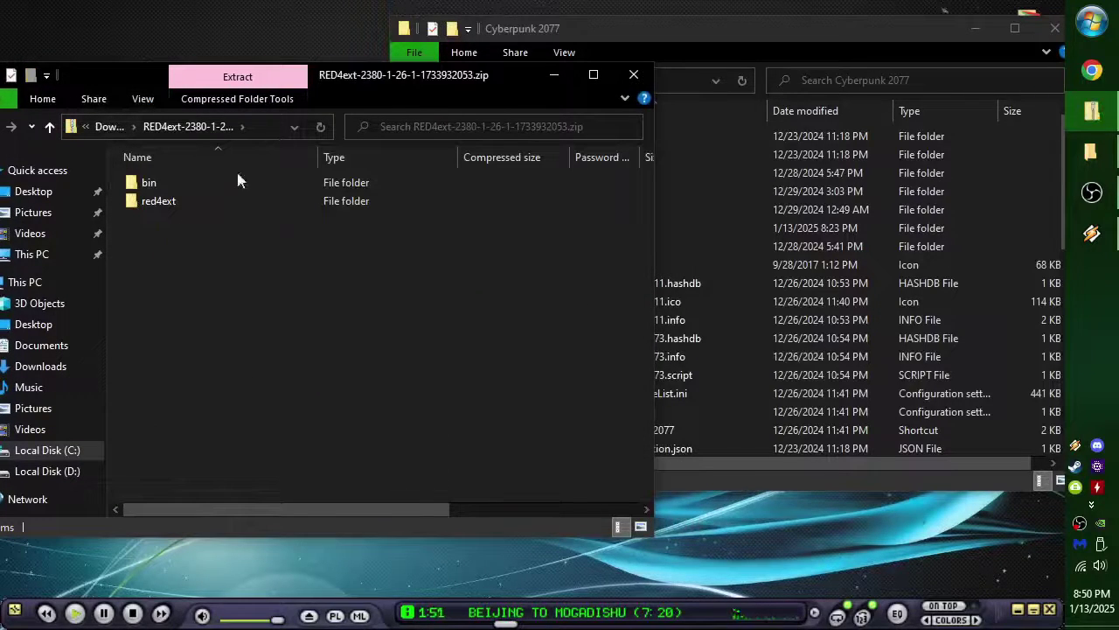
drag(378, 81, 337, 274)
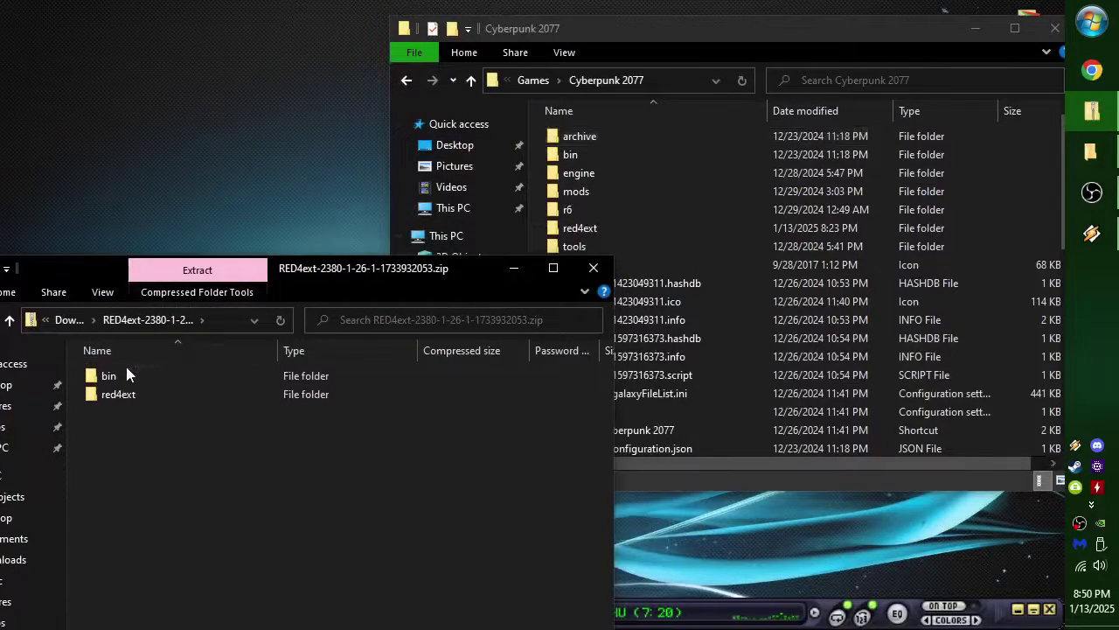
key(ctrl+a)
drag(100, 397, 535, 236)
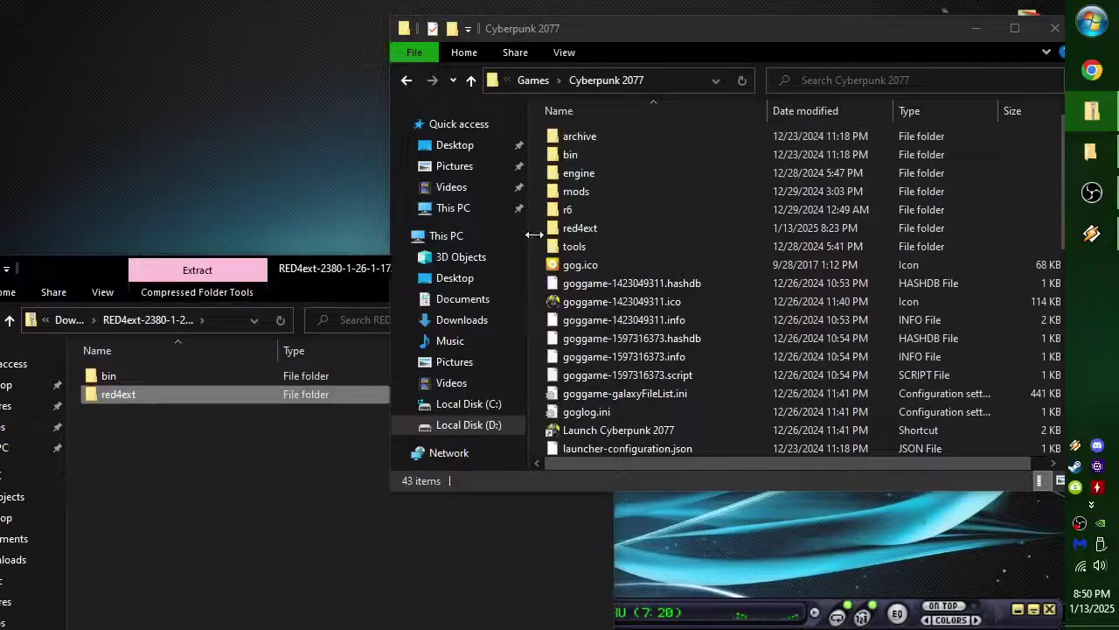
click(464, 187)
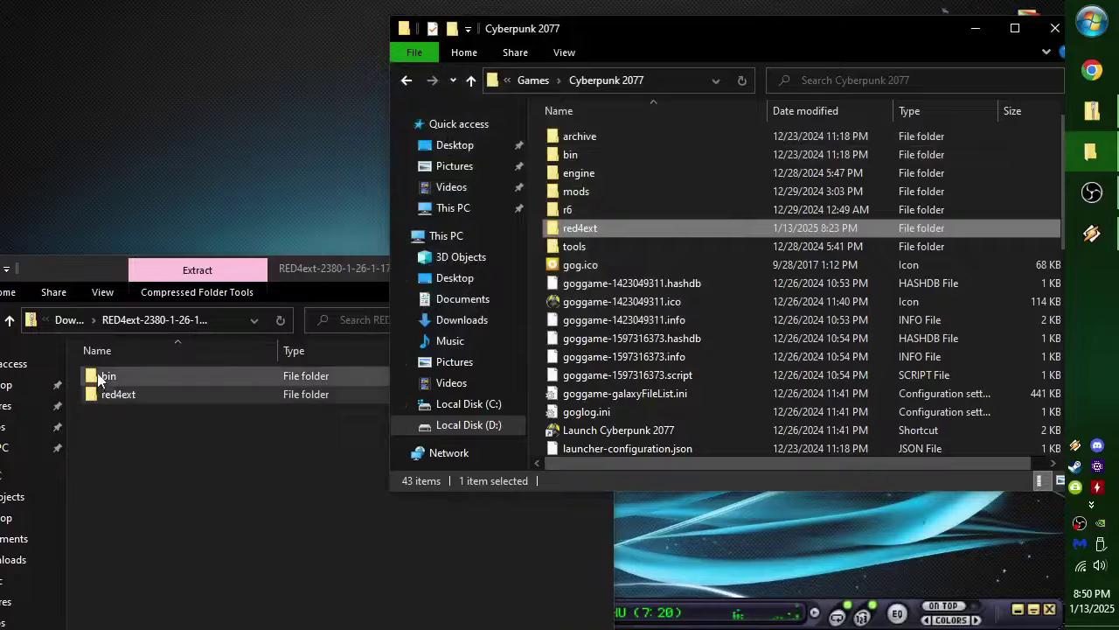
Step: Copy winmm.dll from the RED4ext zip's bin\x64 folder into the game's bin\x64 folder, replacing the existing file
double_click(599, 153)
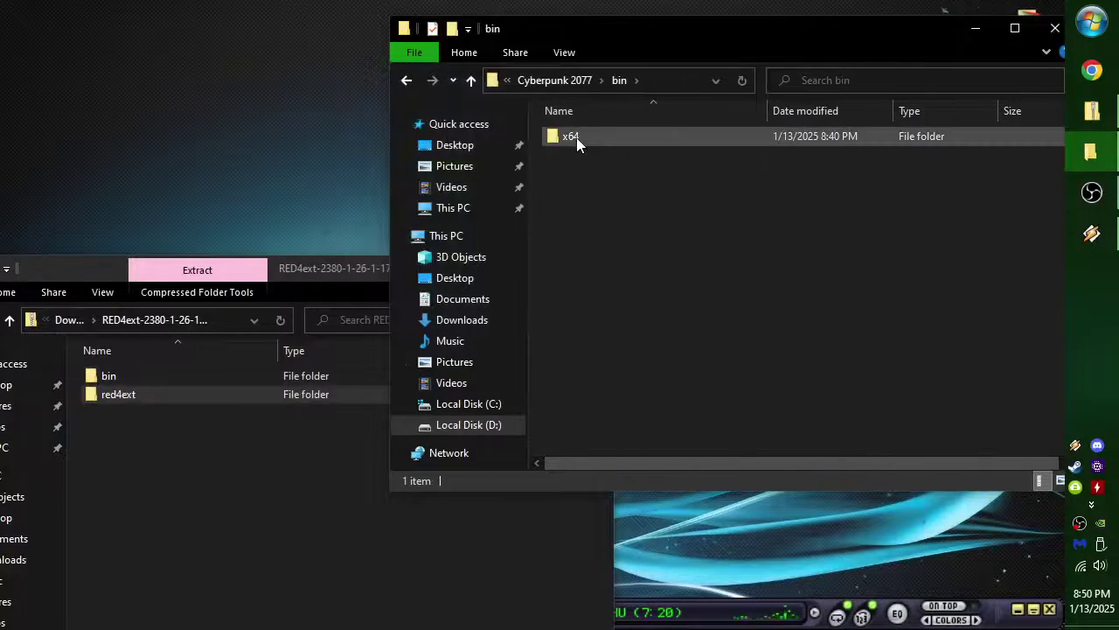
double_click(576, 137)
double_click(579, 173)
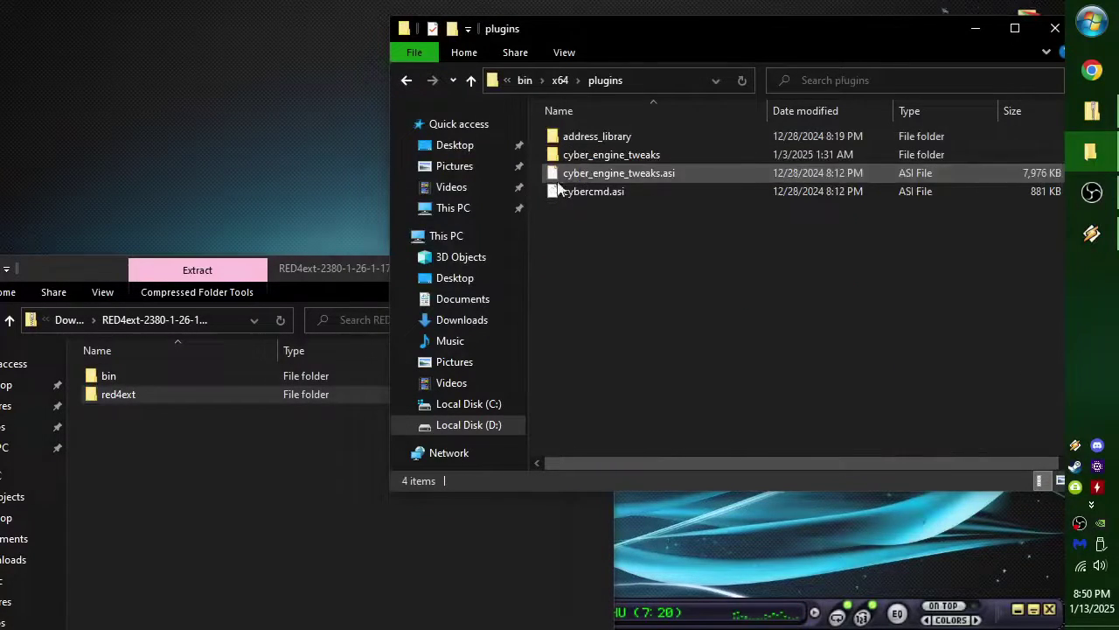
double_click(108, 375)
double_click(134, 375)
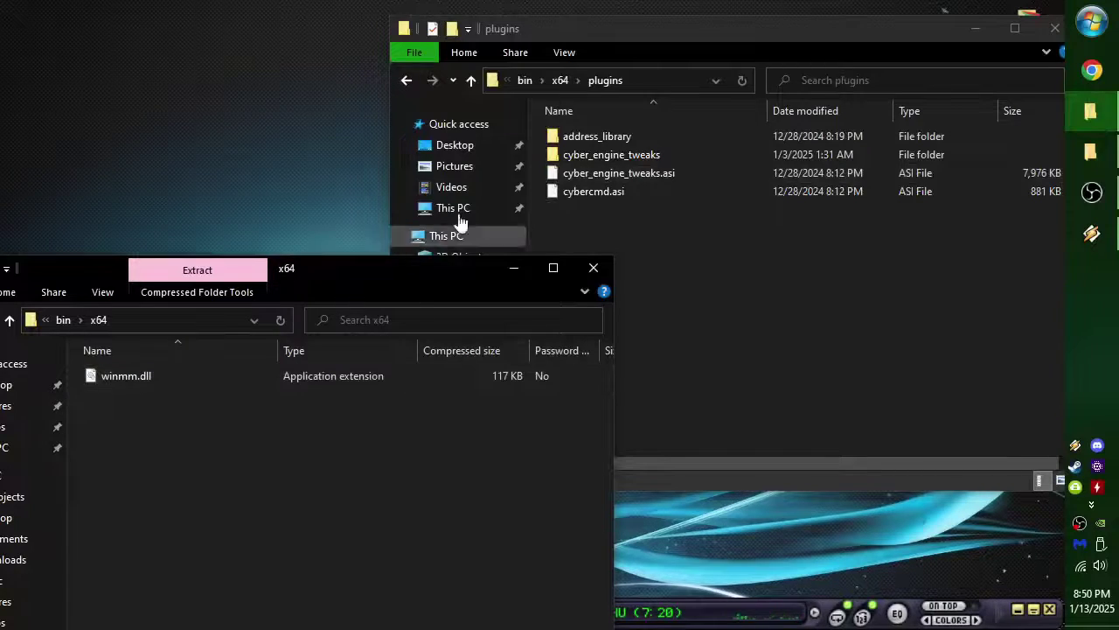
click(408, 80)
scroll(647, 316, down, 15)
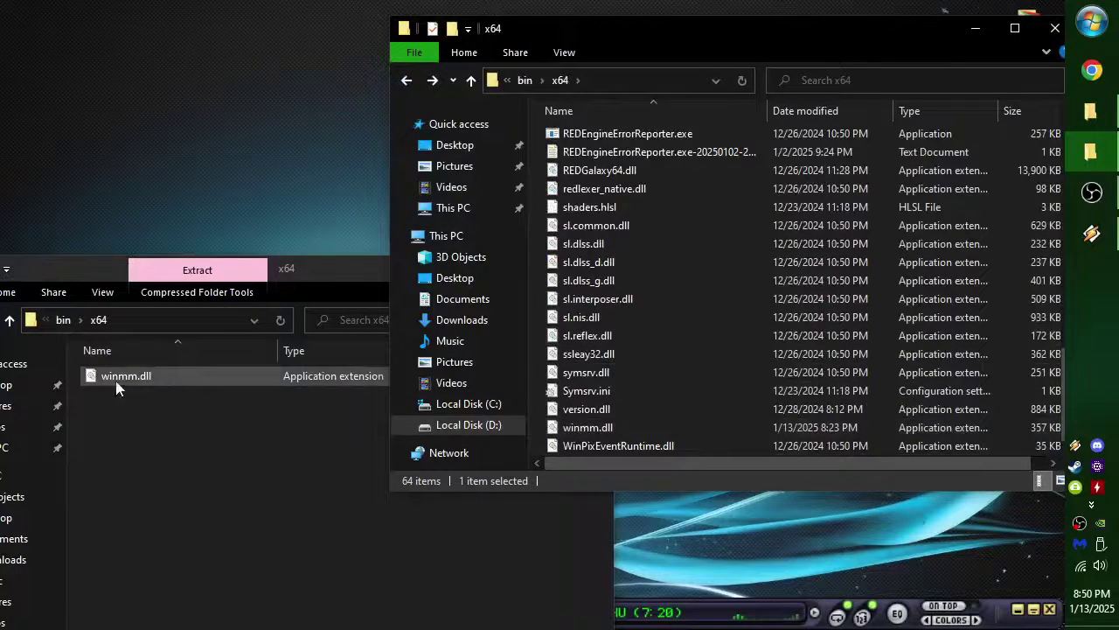
drag(117, 389, 534, 364)
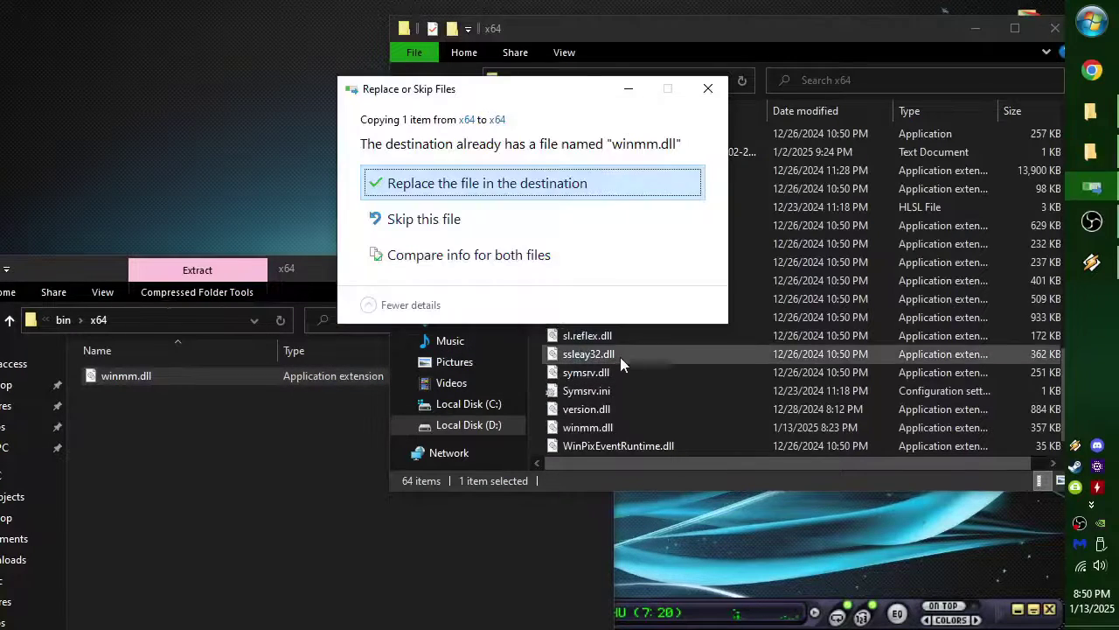
click(507, 182)
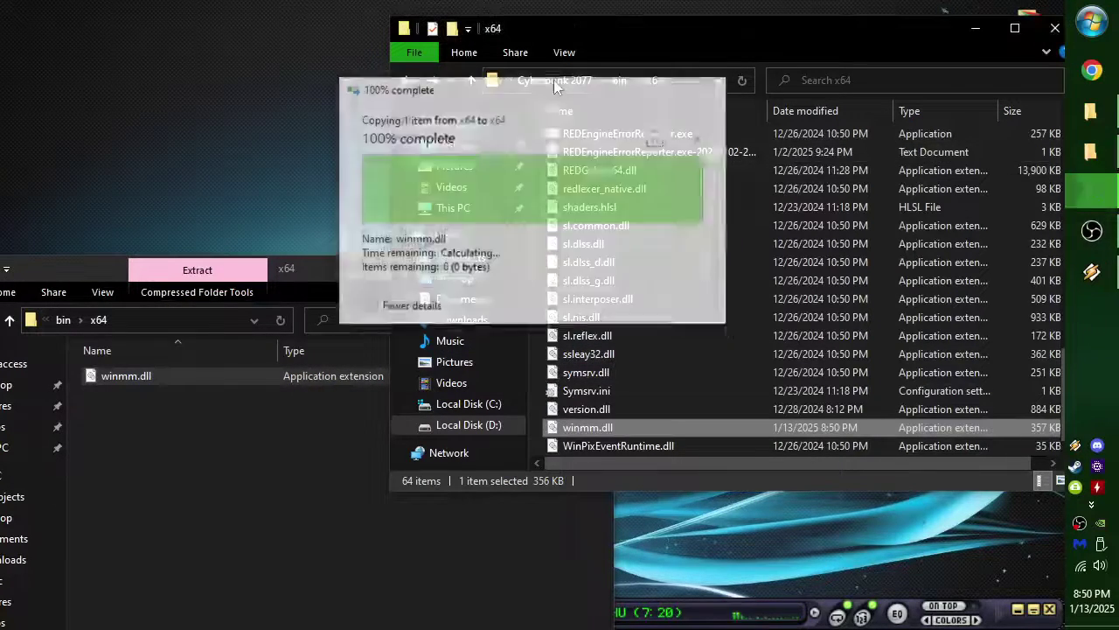
Step: Return the game window to the main Cyberpunk 2077 folder and close the RED4ext archive window
click(557, 80)
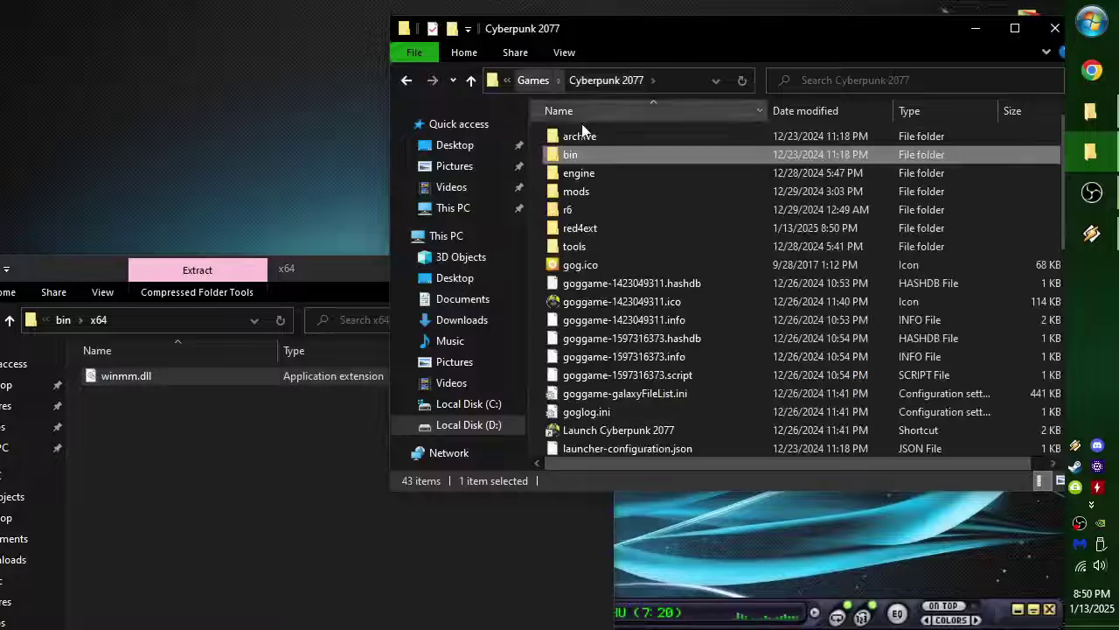
click(353, 271)
click(595, 263)
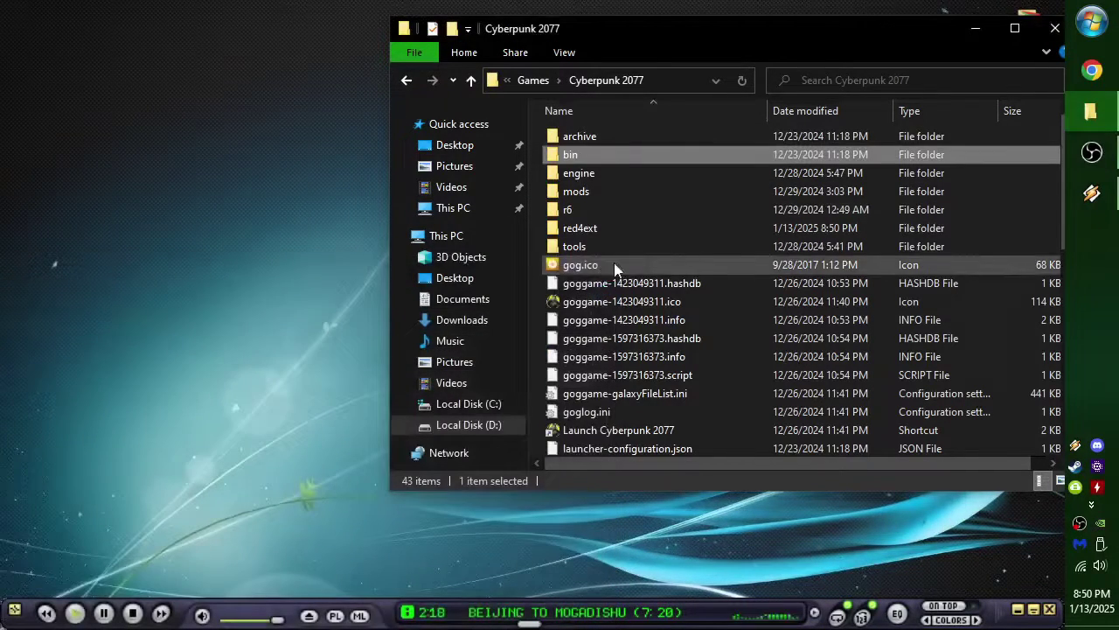
Step: Switch to Chrome, show the download history as the only tab, and open the redscript zip from it
click(1084, 77)
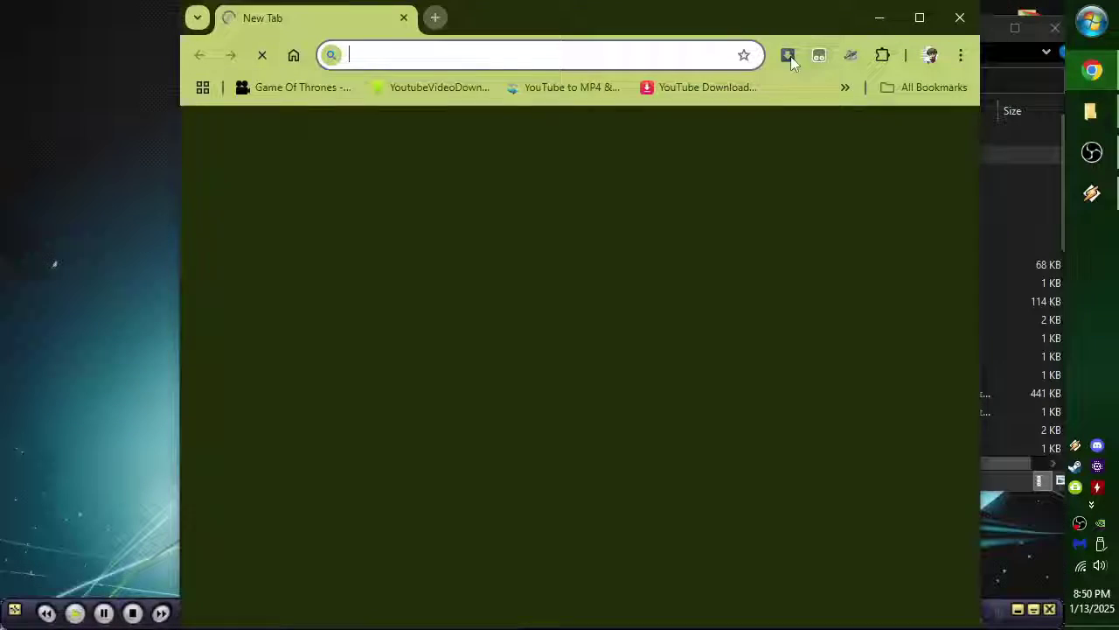
click(789, 56)
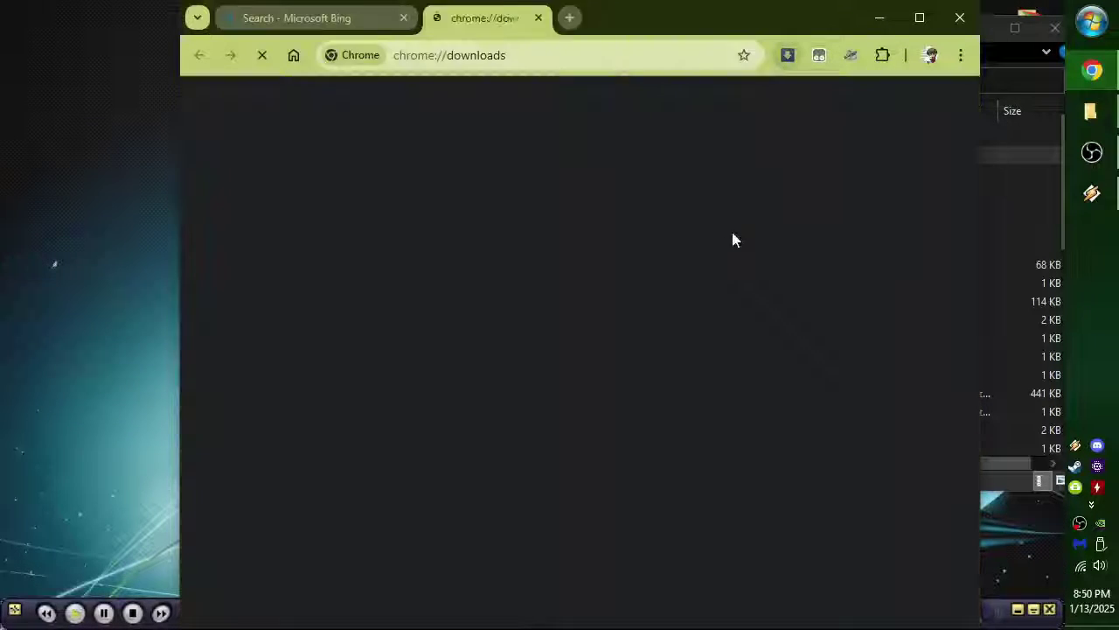
click(404, 18)
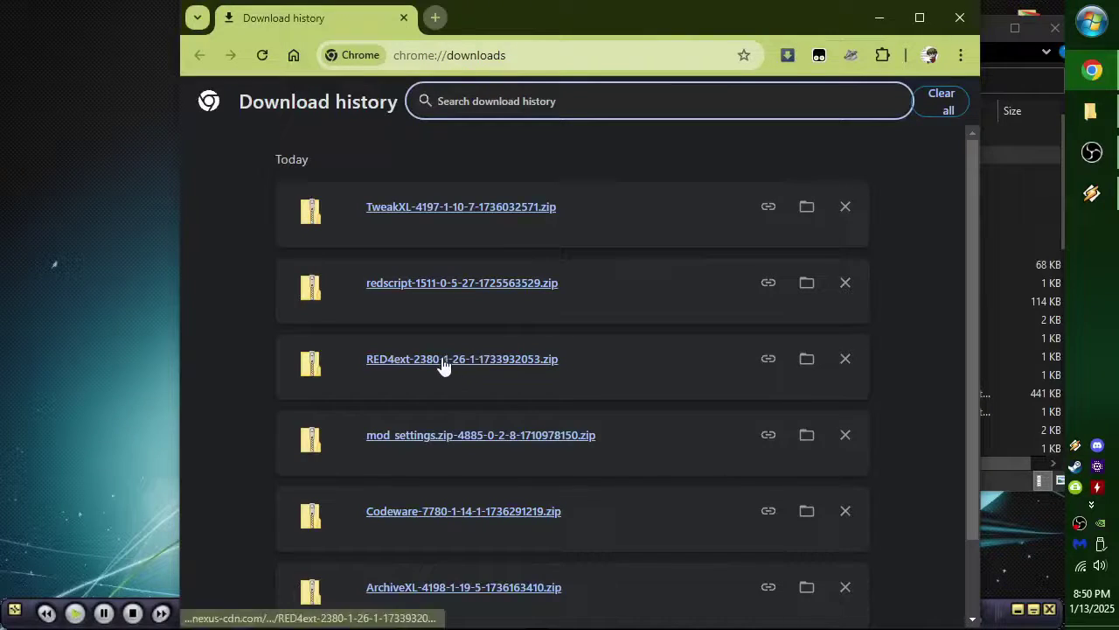
click(438, 286)
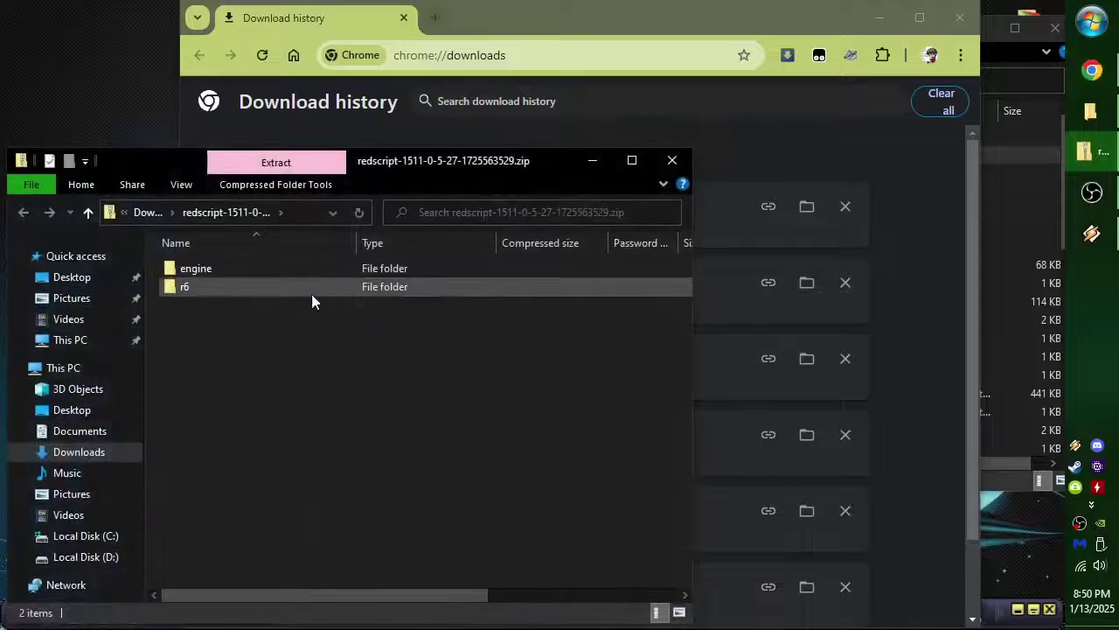
Step: Copy the r6 and engine folders from the redscript zip into the Cyberpunk 2077 folder, replacing existing files, and close the archive
click(1091, 111)
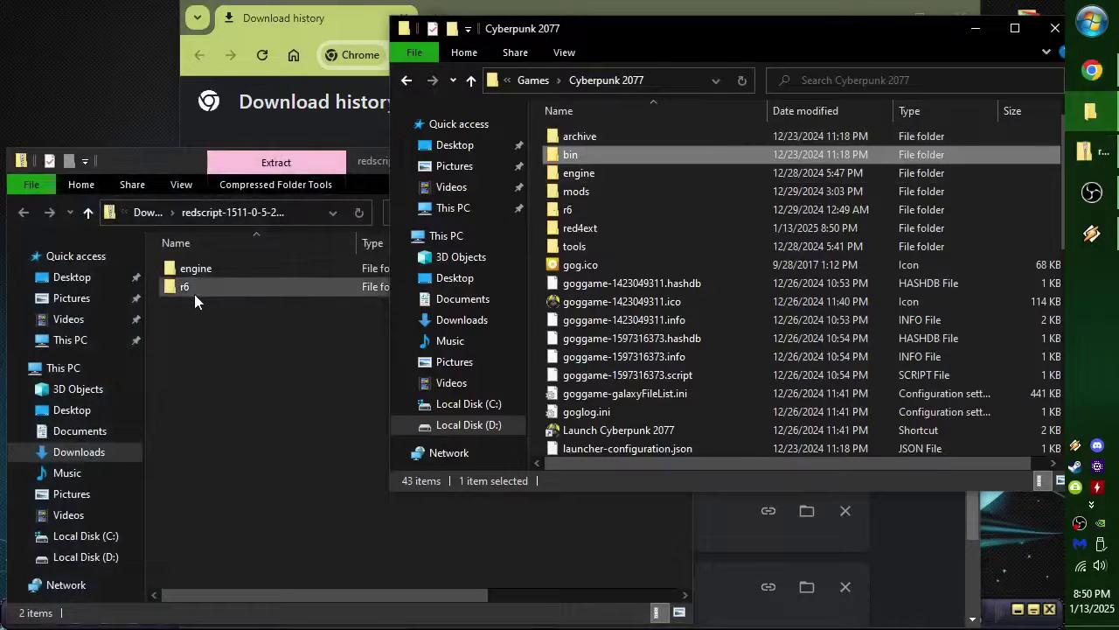
drag(188, 291, 532, 230)
click(530, 183)
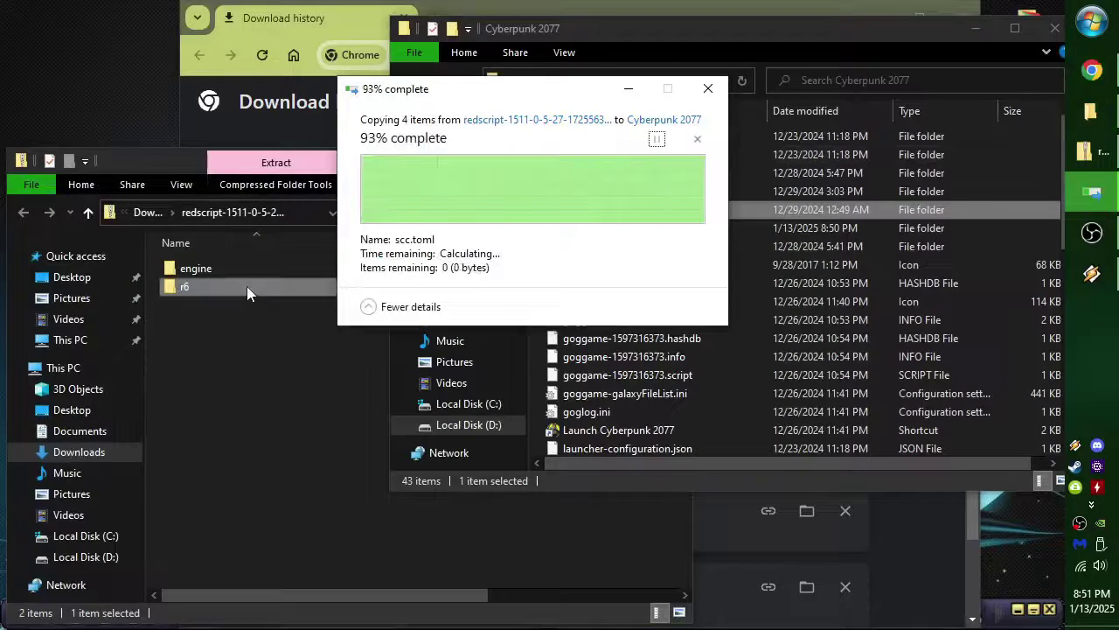
drag(183, 270, 531, 188)
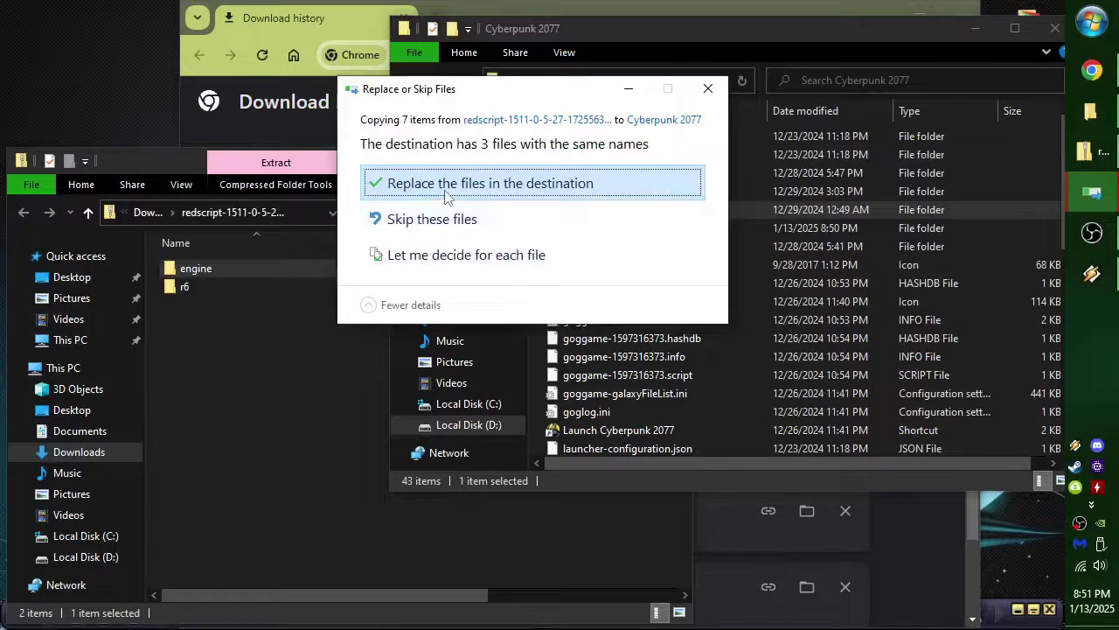
click(443, 193)
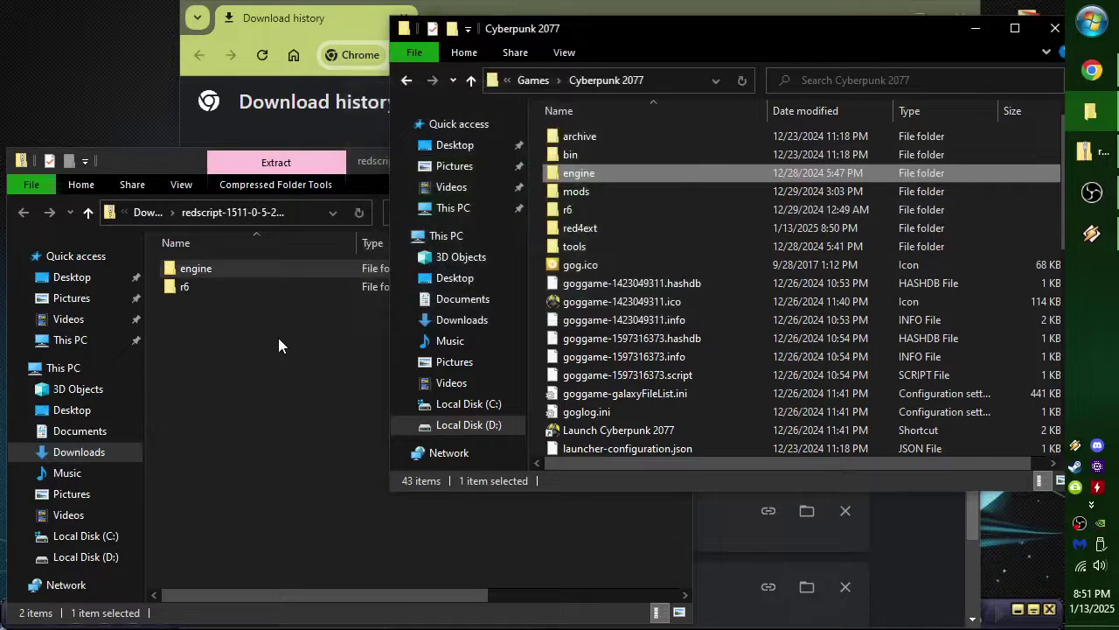
click(278, 337)
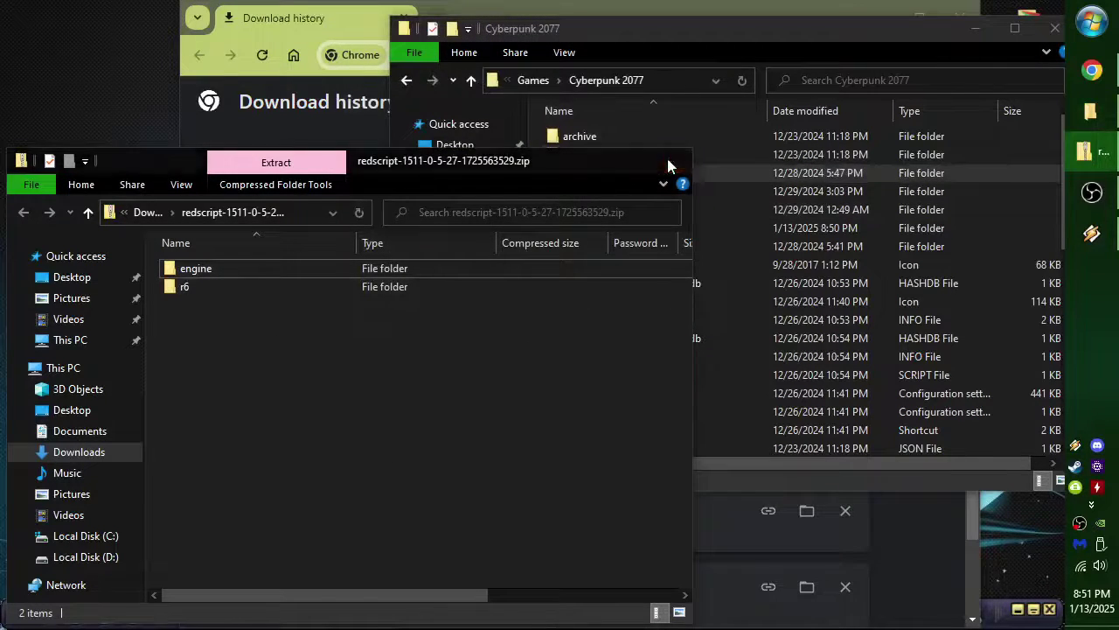
click(670, 163)
Step: Open the Codeware zip and copy the plugins folder from its red4ext folder into the game's red4ext folder, replacing existing files
click(271, 289)
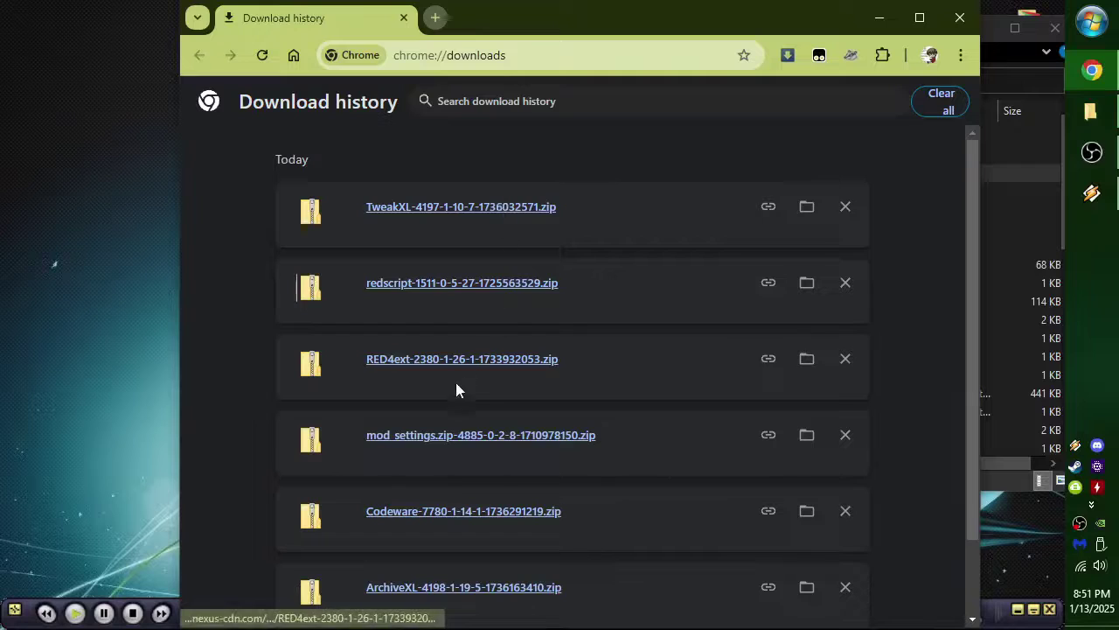
click(442, 512)
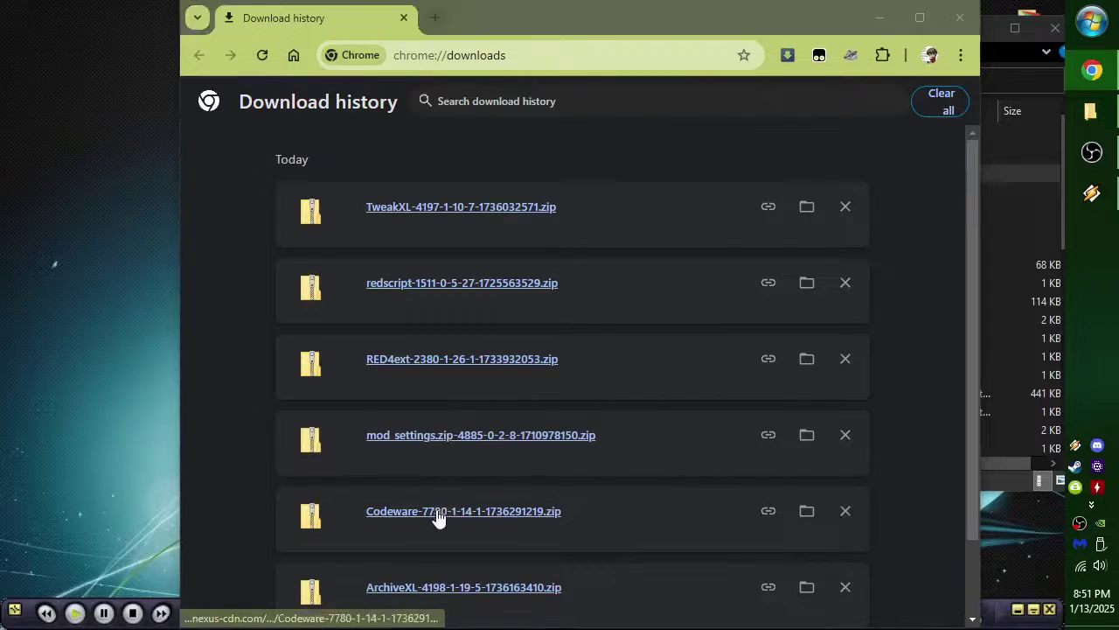
double_click(194, 268)
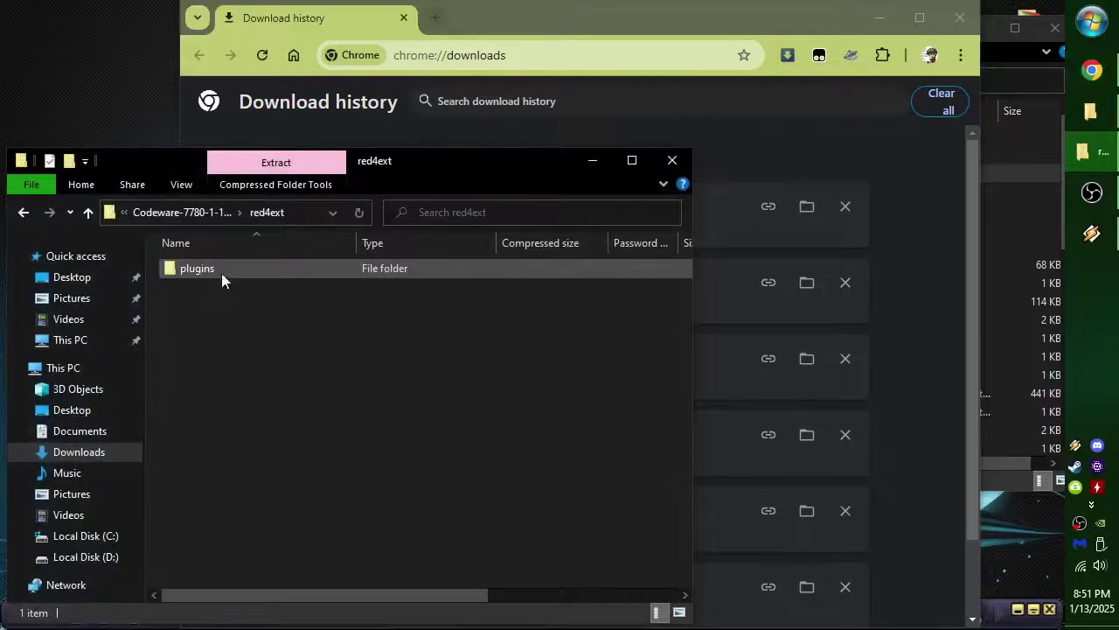
click(1091, 151)
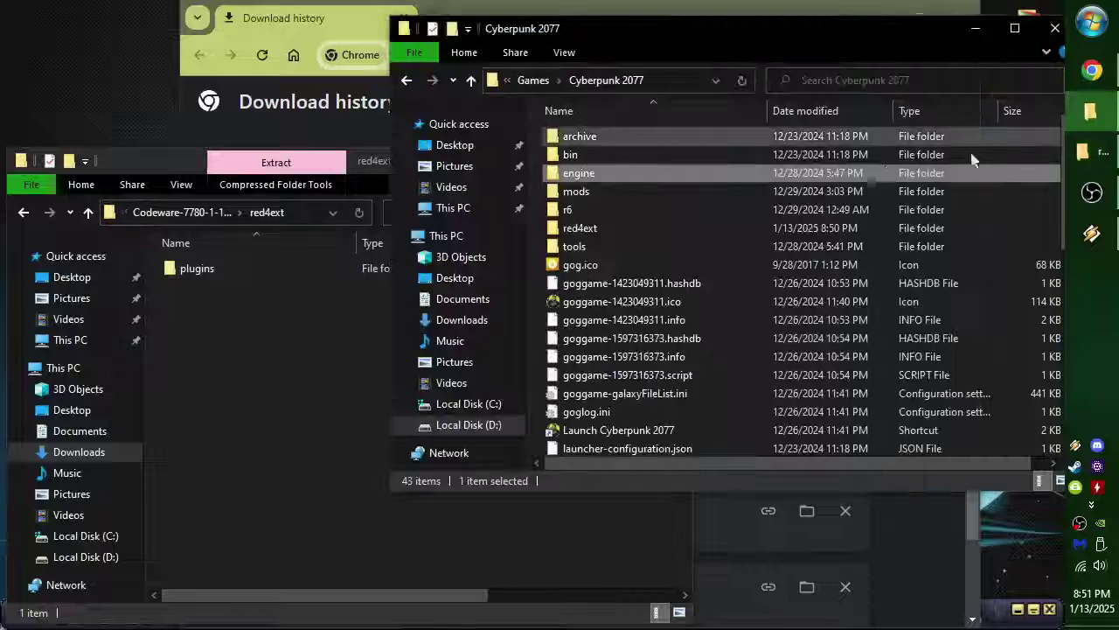
click(580, 229)
double_click(579, 229)
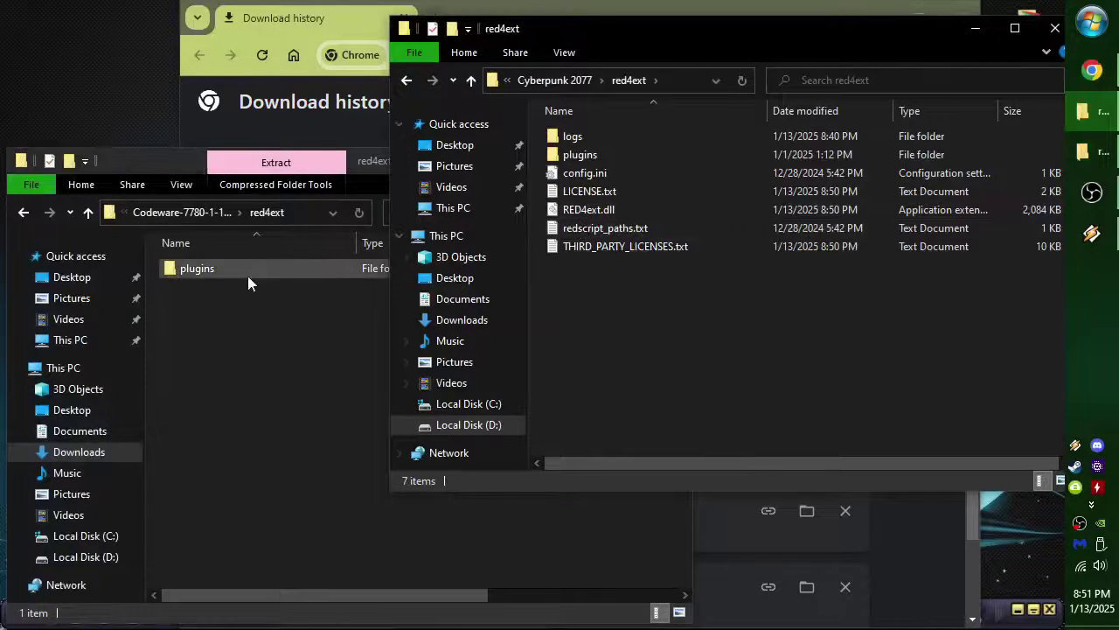
drag(204, 266, 706, 335)
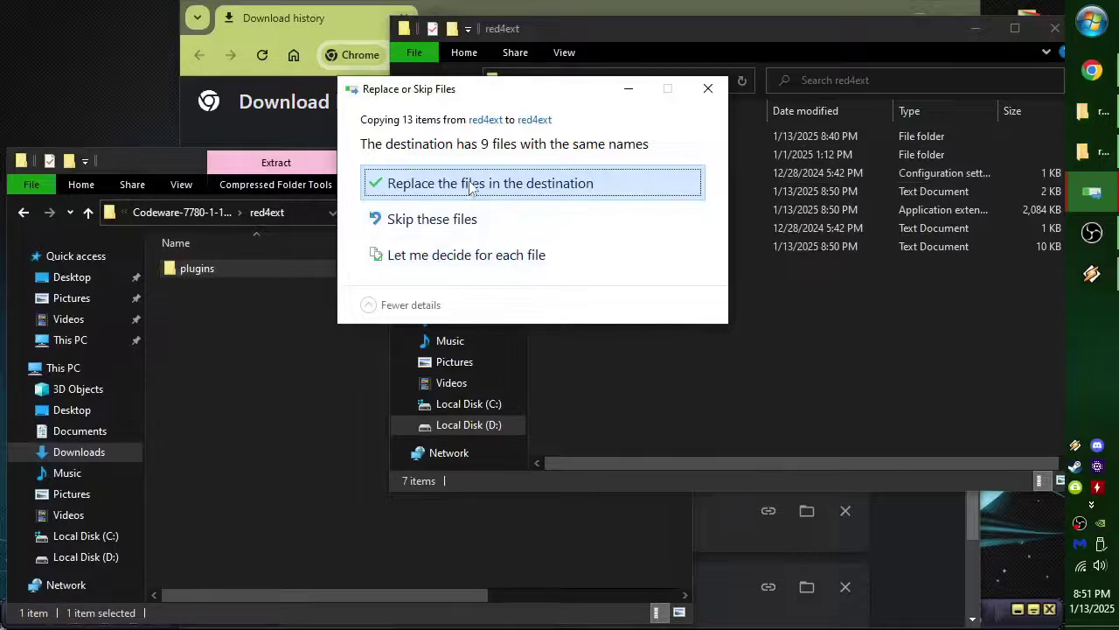
click(472, 185)
click(304, 370)
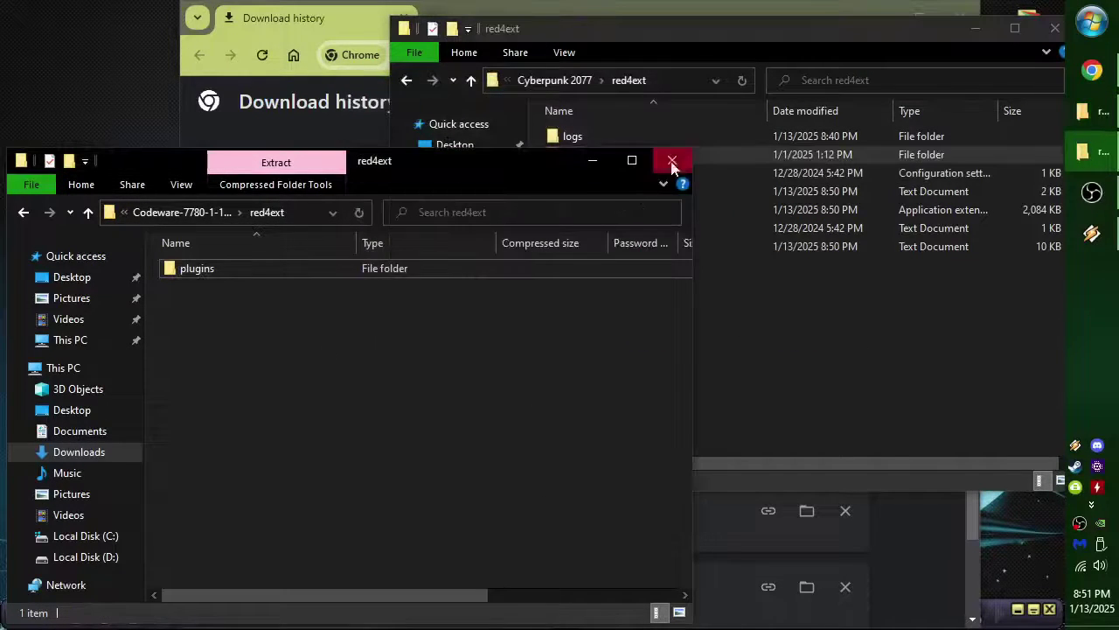
Step: Close the Codeware archive, return the game window to the main Cyberpunk 2077 folder, and switch to Chrome's download history
click(672, 161)
click(553, 80)
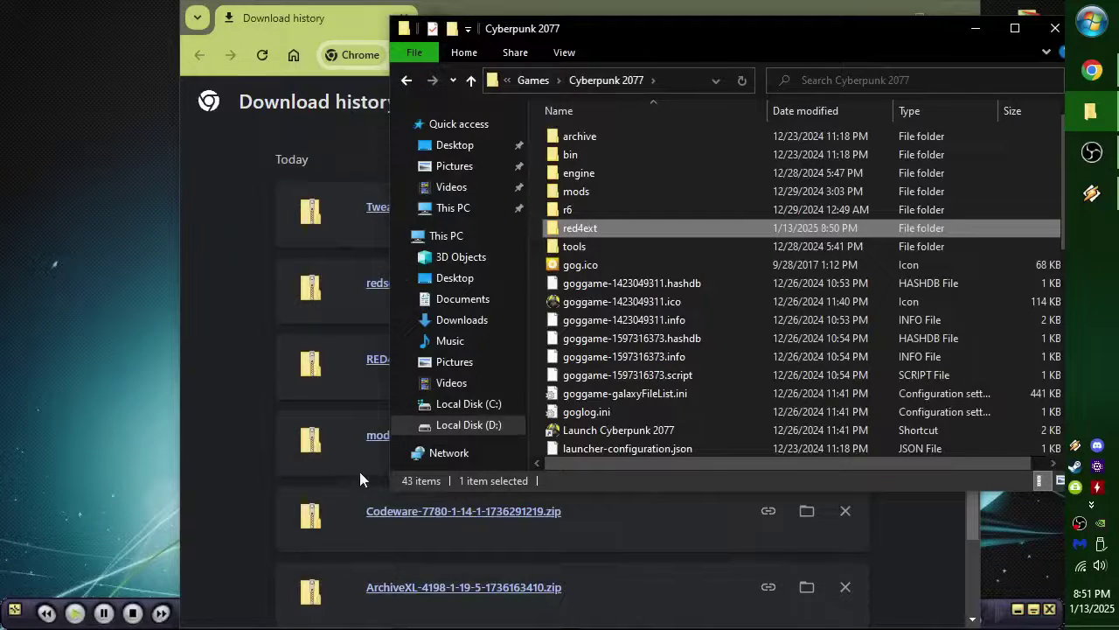
click(364, 443)
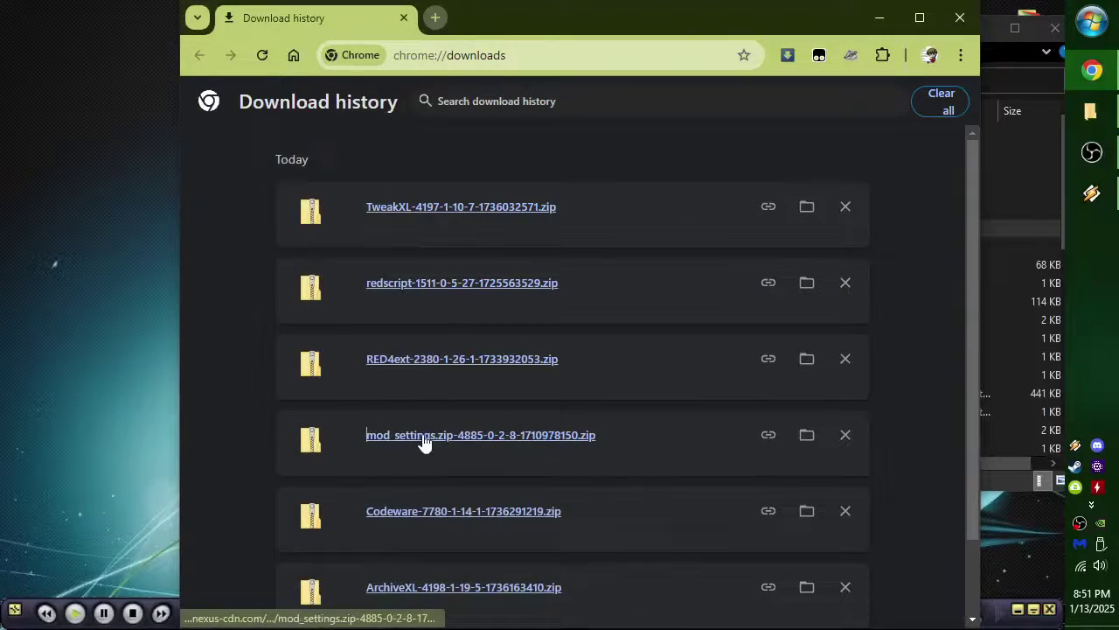
Step: Open the mod_settings zip and copy the plugins folder from its red4ext folder into the game's red4ext folder, replacing existing files
click(424, 435)
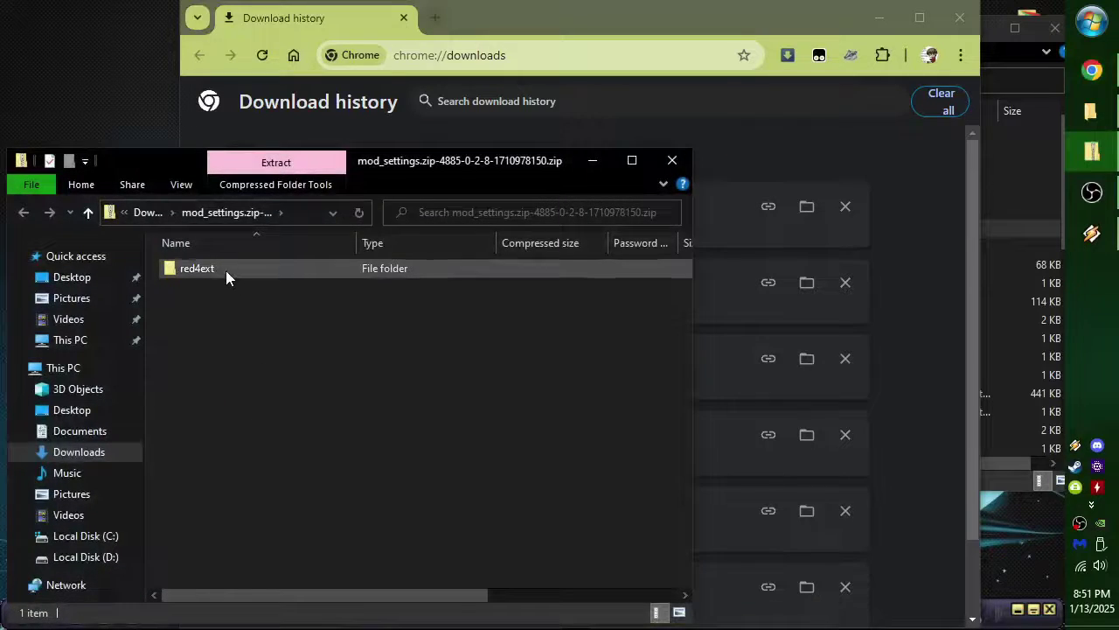
double_click(226, 270)
click(1005, 175)
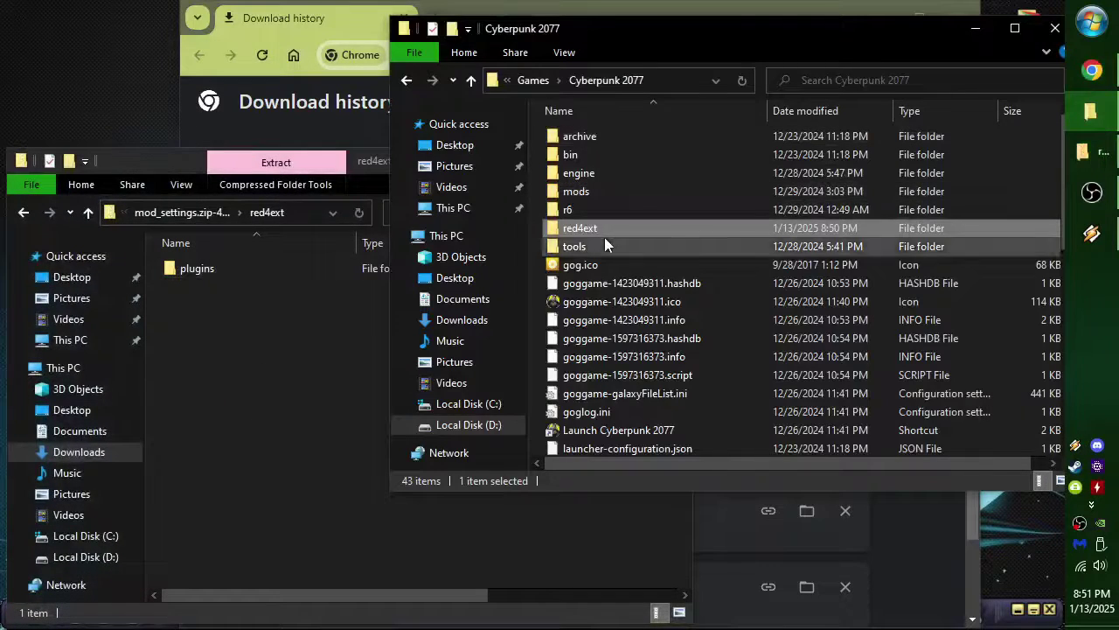
double_click(582, 229)
drag(188, 269, 626, 304)
click(529, 181)
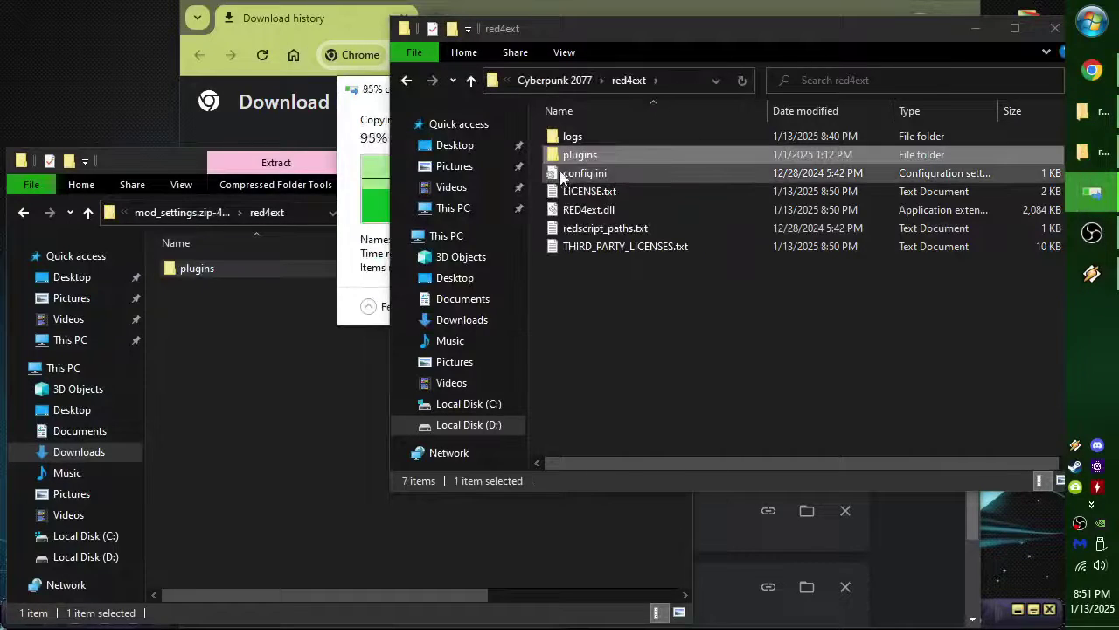
Step: Return the game window to the main Cyberpunk 2077 folder, close the mod_settings archive, and bring up the download history in Chrome
click(551, 80)
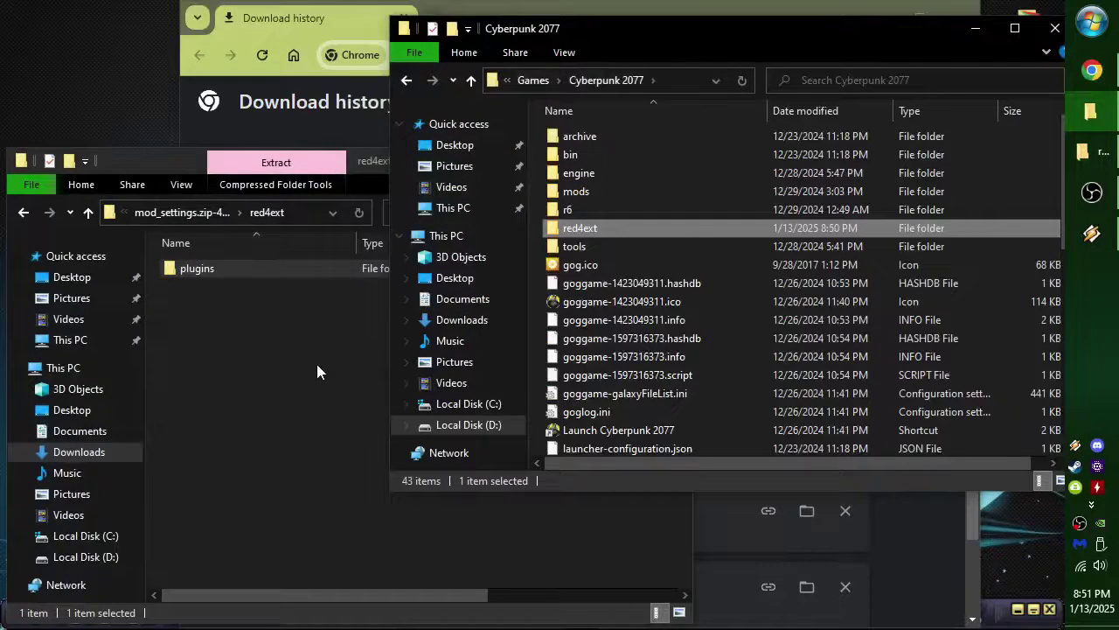
click(317, 366)
click(671, 163)
click(253, 480)
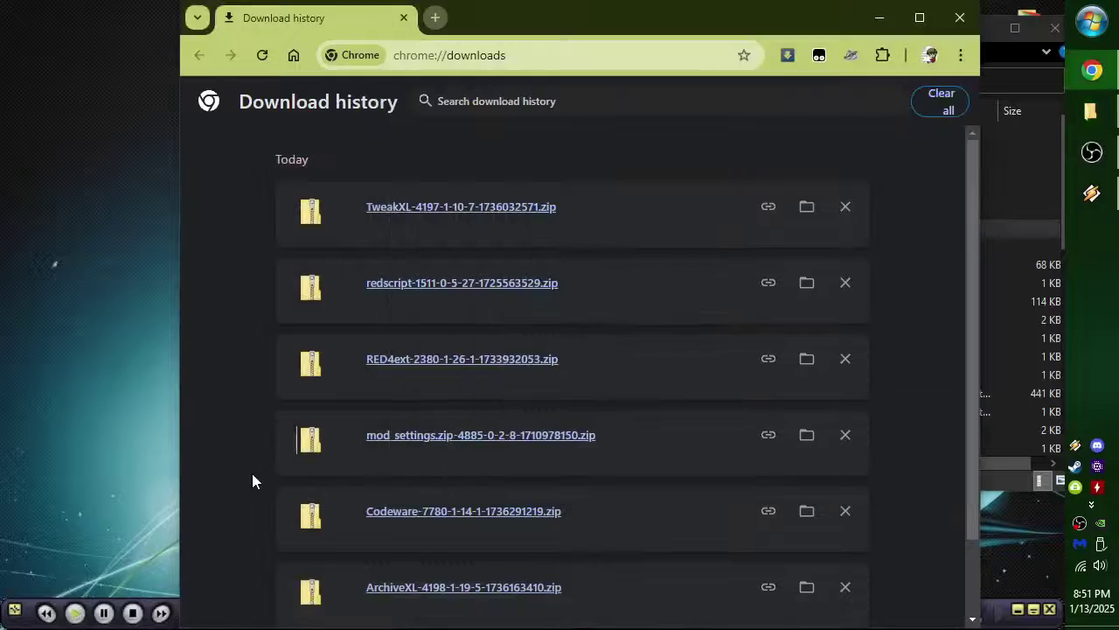
Step: Open the TweakXL zip and copy its r6 and red4ext folders into the Cyberpunk 2077 folder, replacing existing files
click(422, 210)
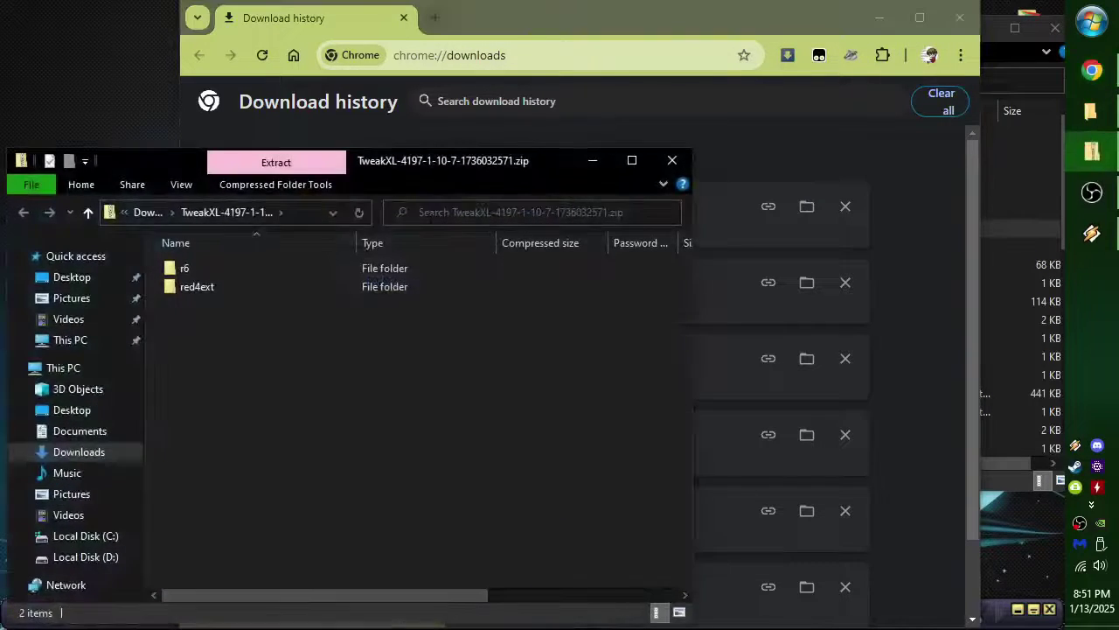
click(1107, 155)
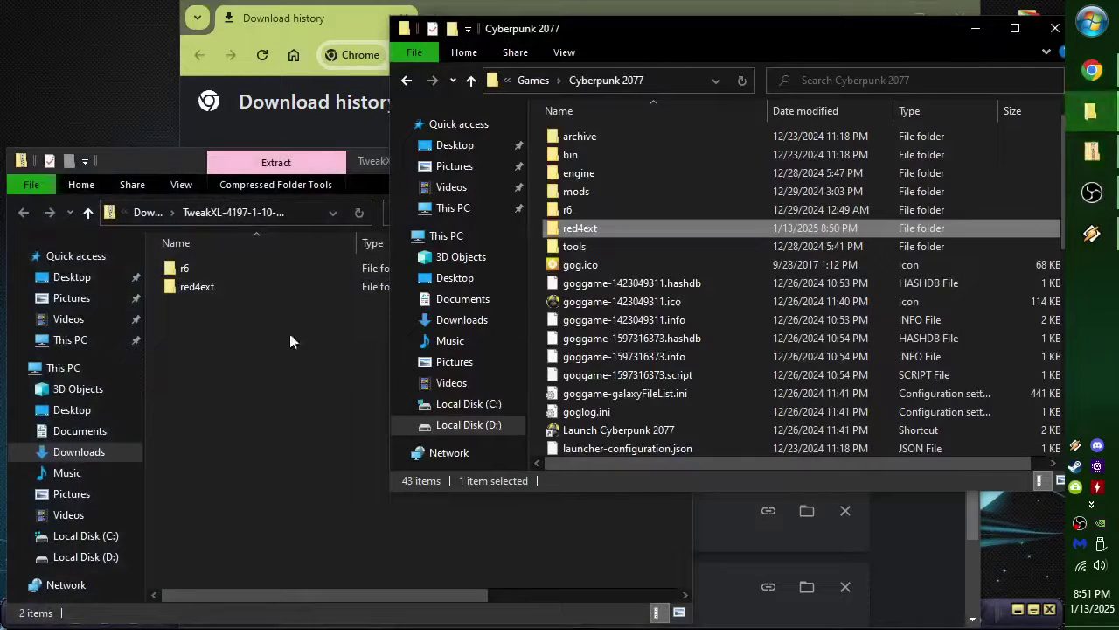
drag(185, 269, 534, 230)
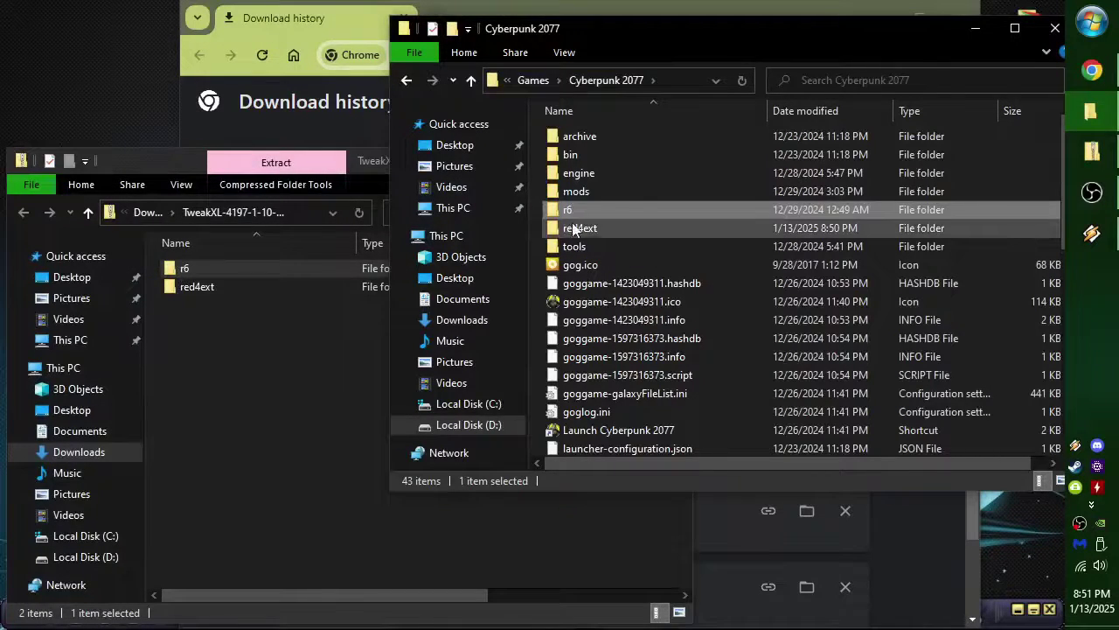
double_click(574, 229)
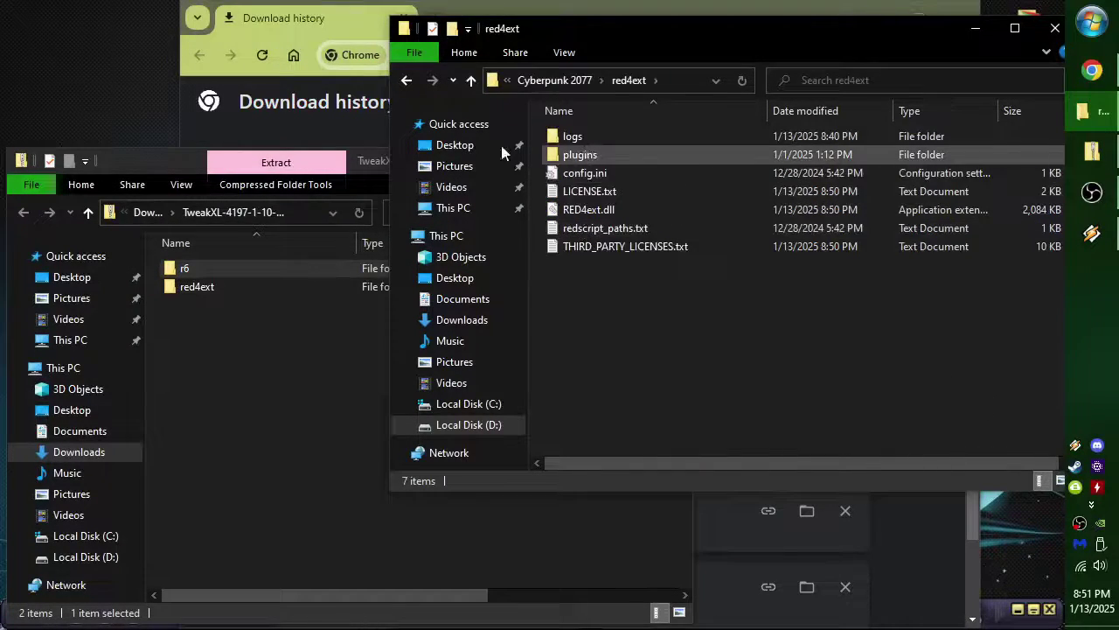
click(407, 80)
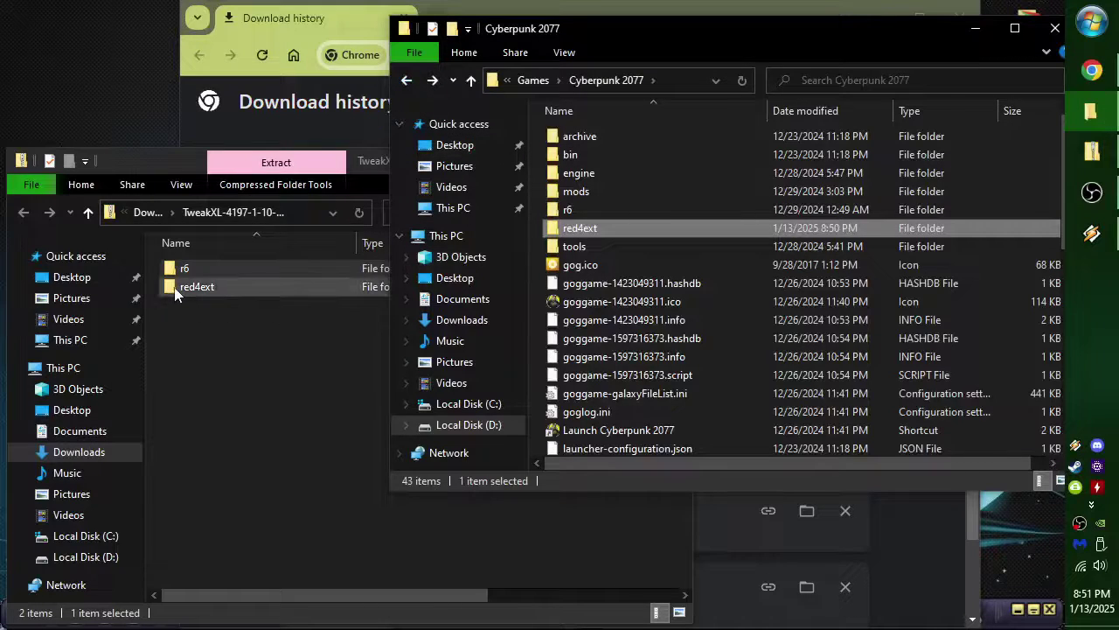
drag(175, 293, 536, 271)
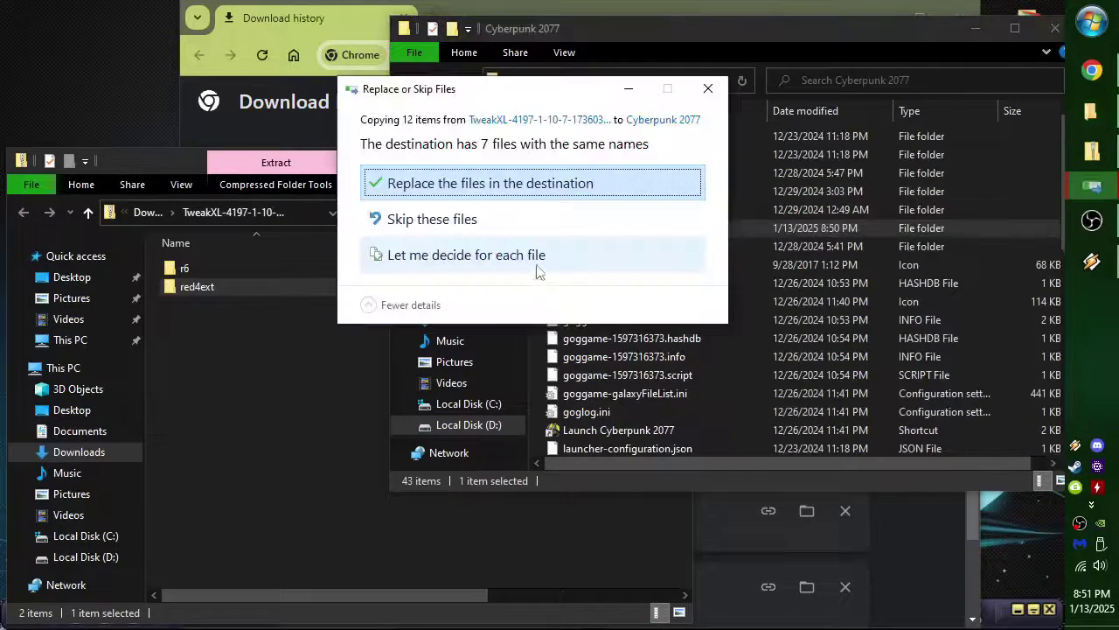
click(490, 183)
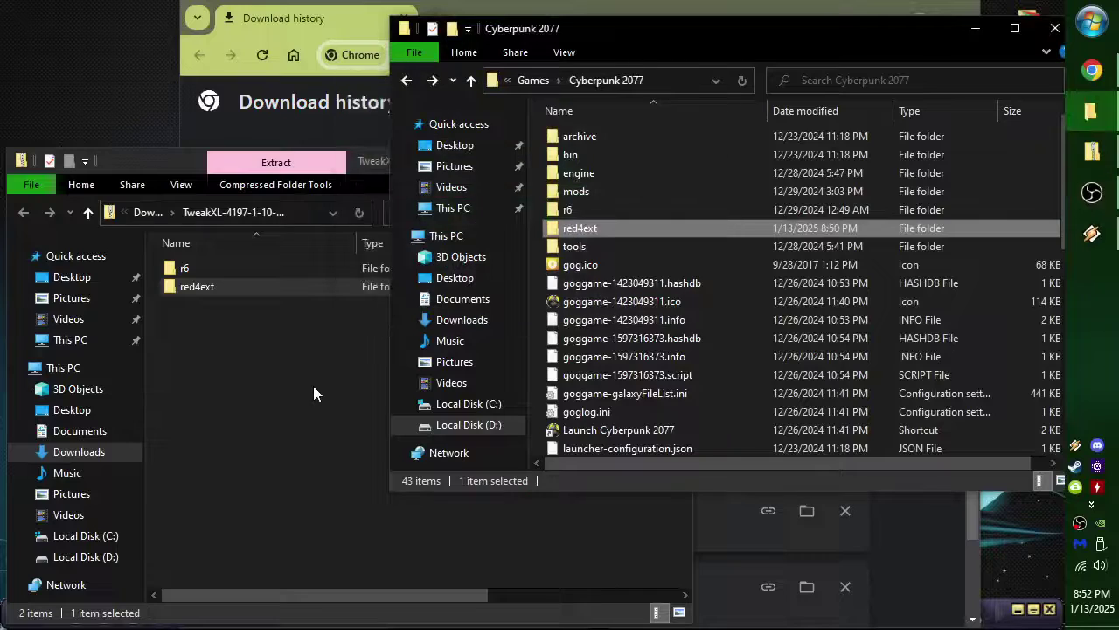
Step: Close the TweakXL archive and open the ArchiveXL zip from Chrome's download history
click(313, 386)
click(670, 160)
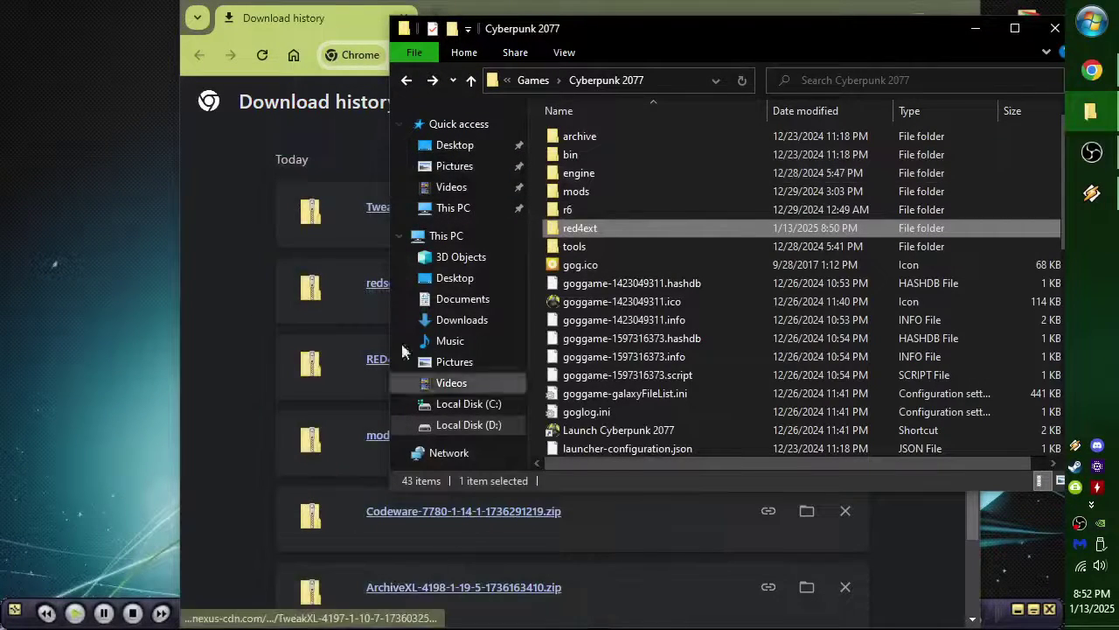
click(398, 594)
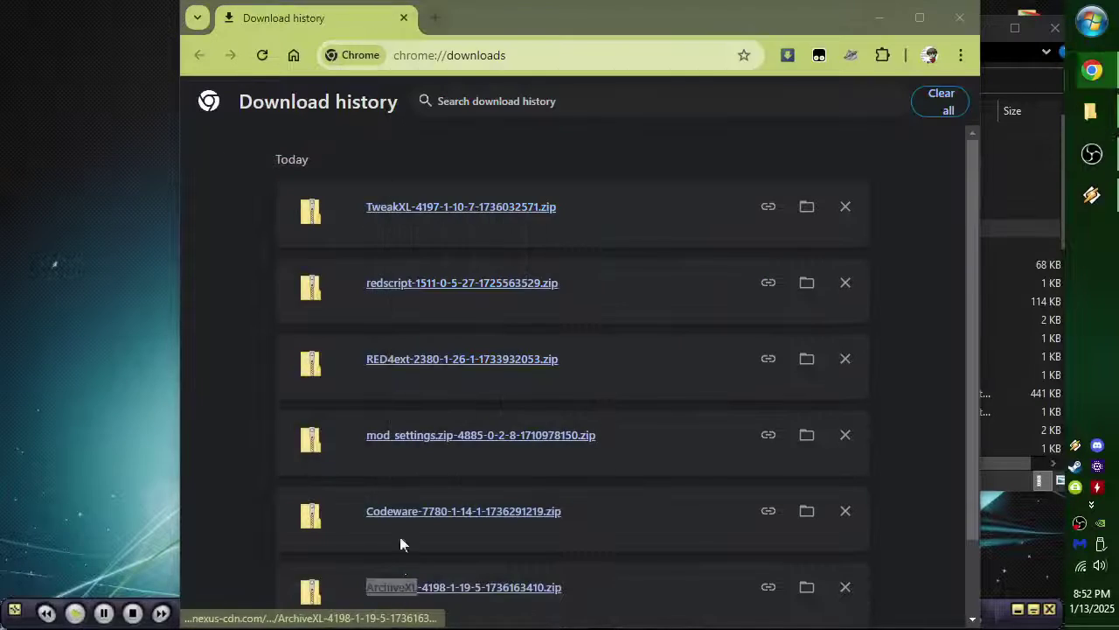
click(743, 229)
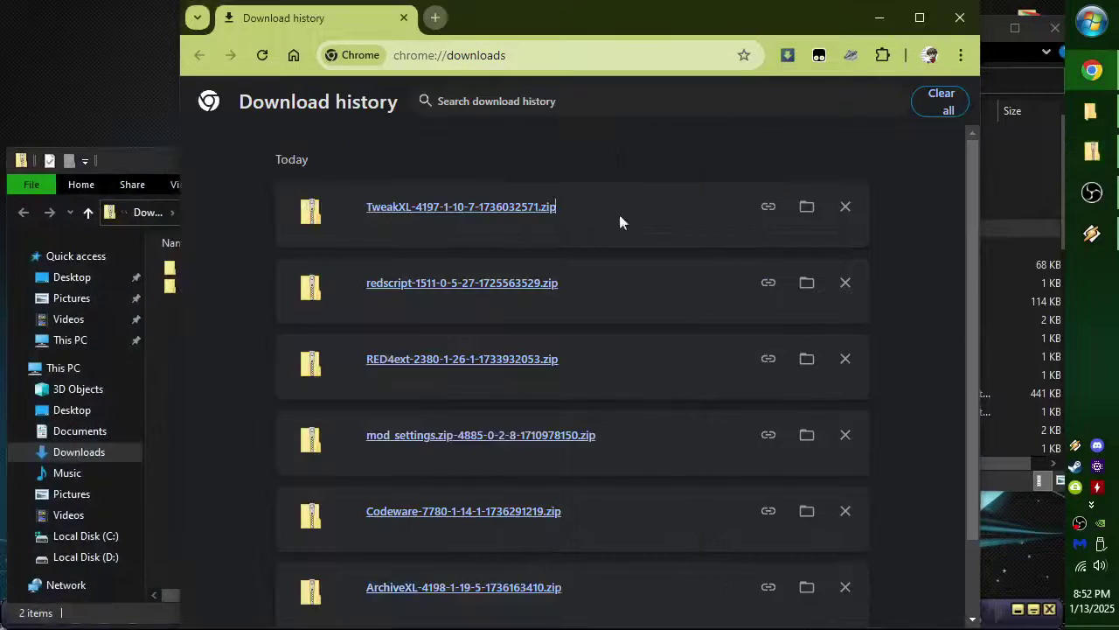
click(463, 210)
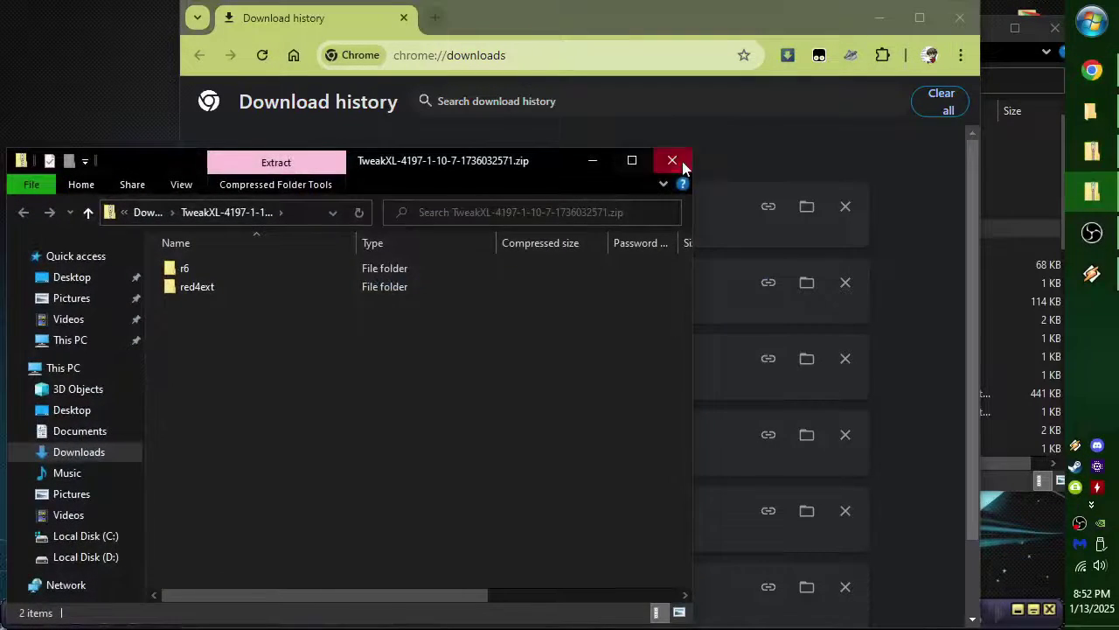
click(673, 161)
Step: Copy the red4ext and r6 folders from the ArchiveXL zip into the Cyberpunk 2077 folder, replacing existing files
click(1091, 111)
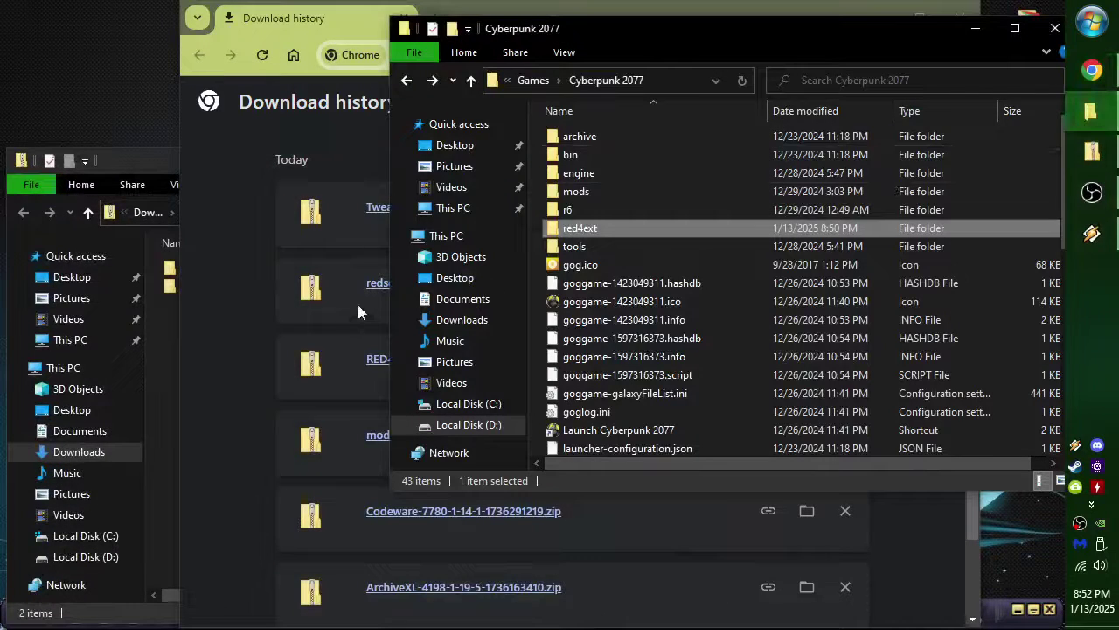
click(161, 340)
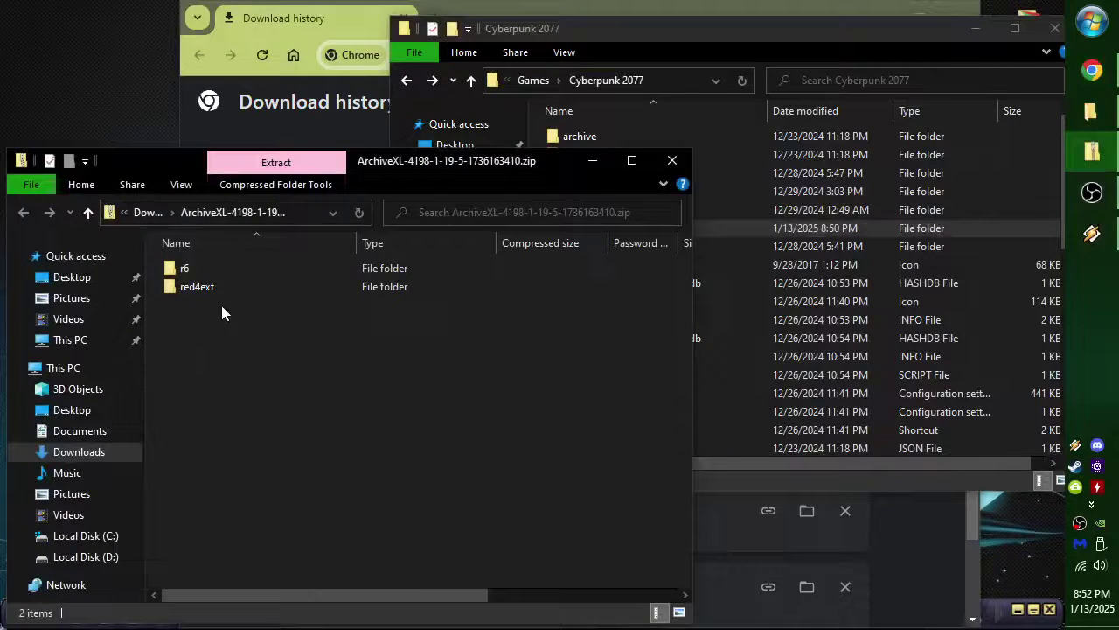
click(635, 36)
drag(197, 287, 533, 249)
click(533, 180)
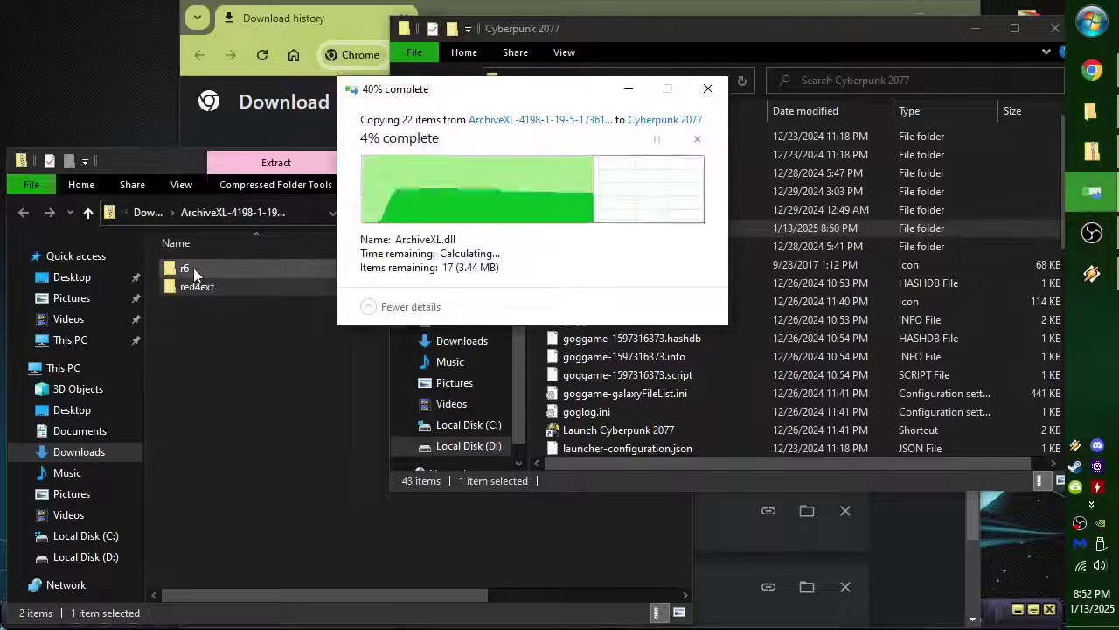
drag(193, 268, 531, 227)
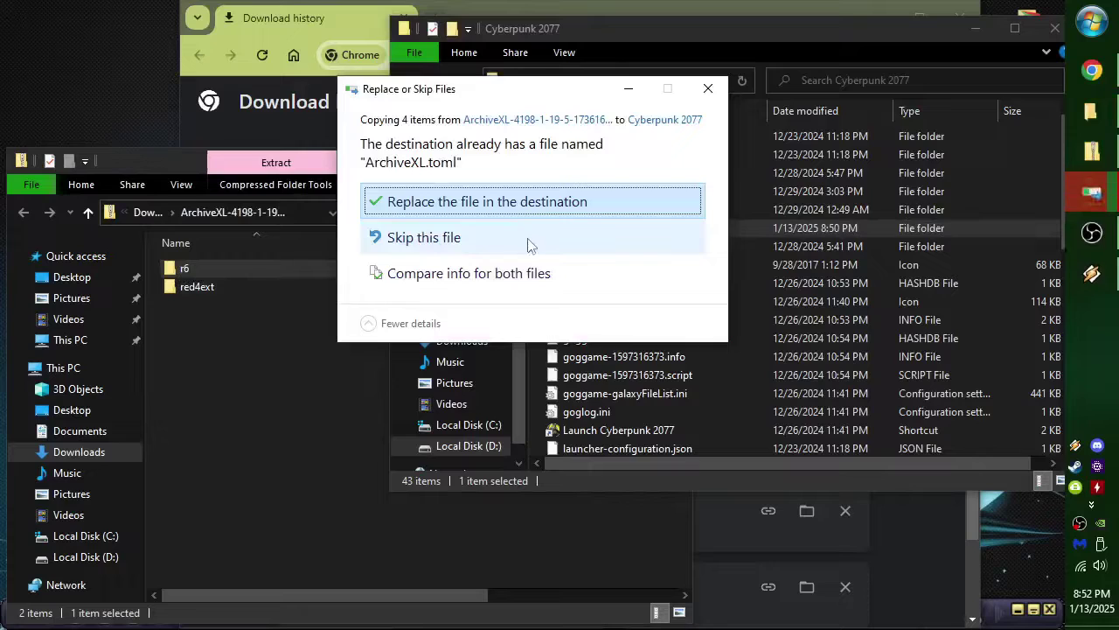
click(473, 202)
Step: Close the ArchiveXL archive and open the red4ext folder inside the NewGamePlus zip from Chrome's download history
click(280, 356)
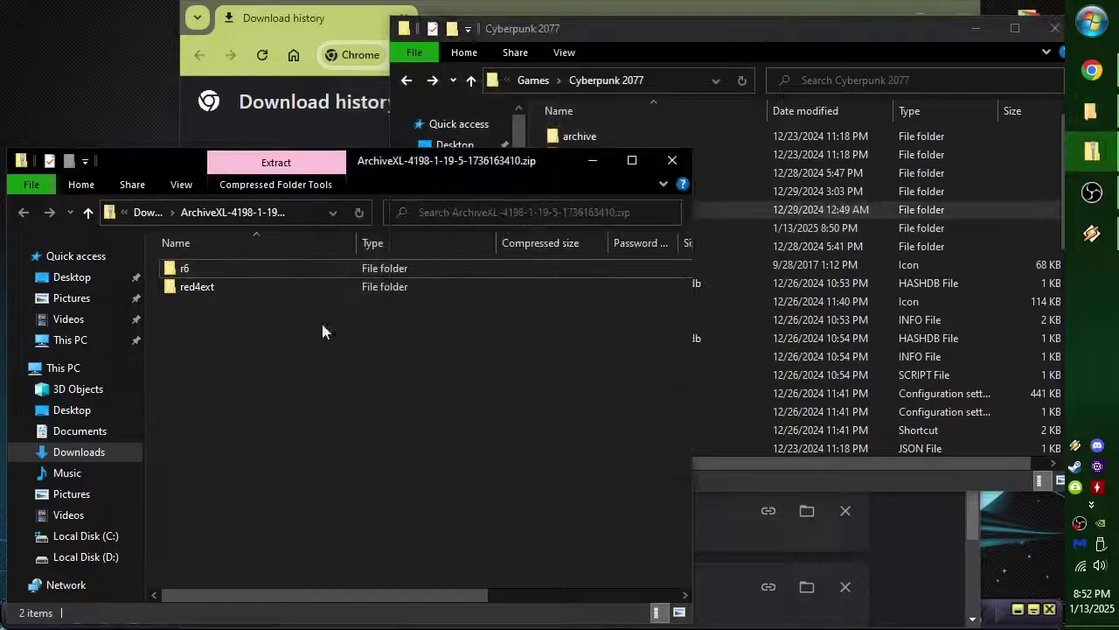
click(662, 168)
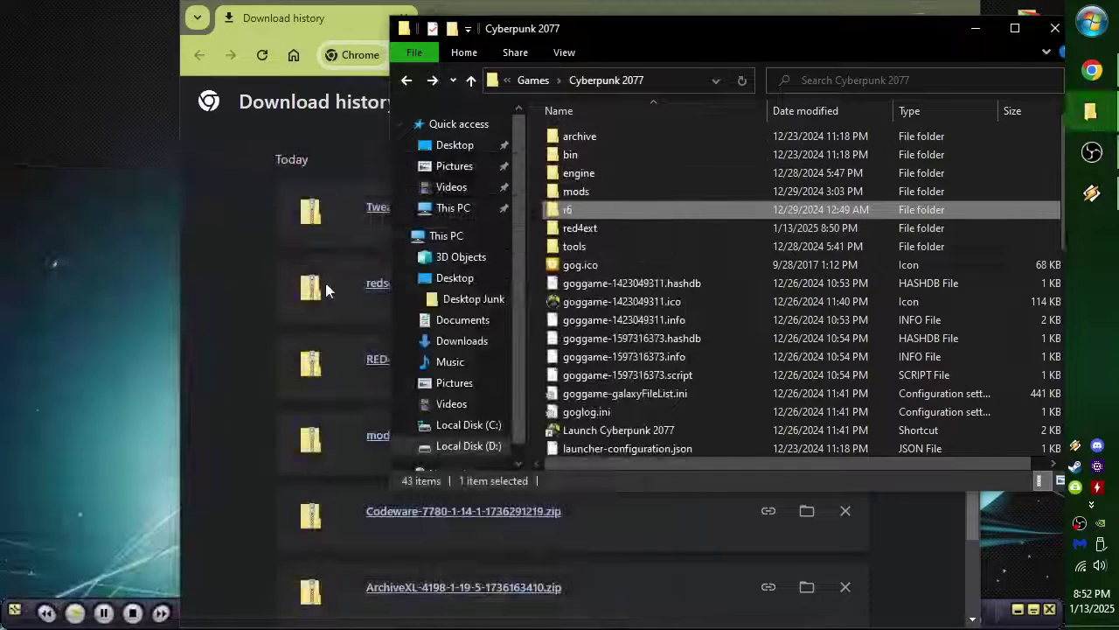
click(223, 320)
scroll(540, 370, down, 1)
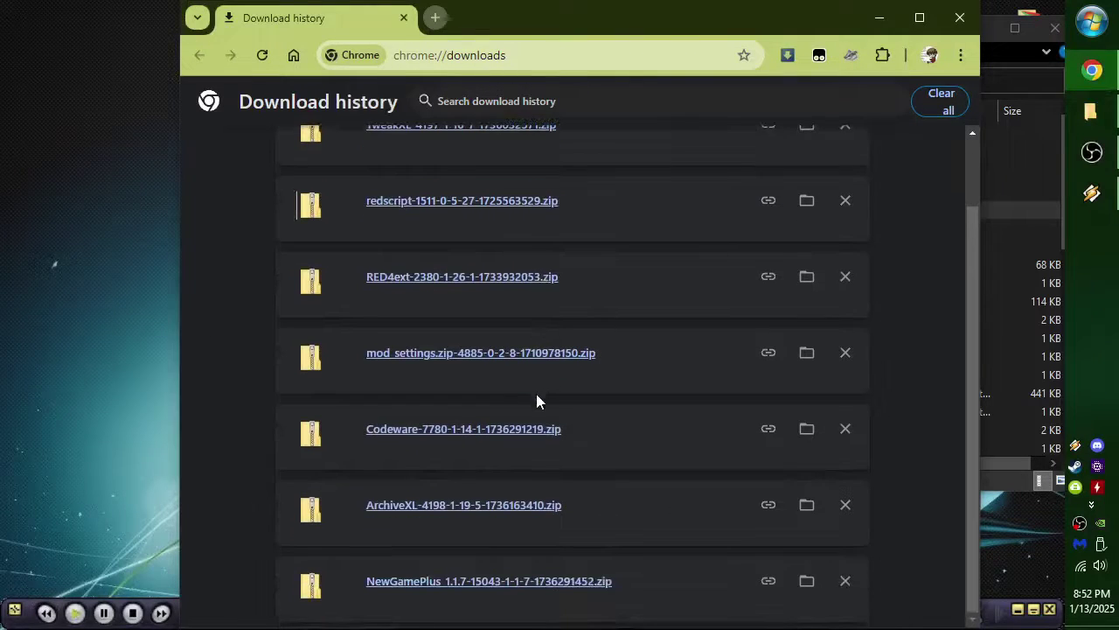
click(542, 588)
double_click(200, 269)
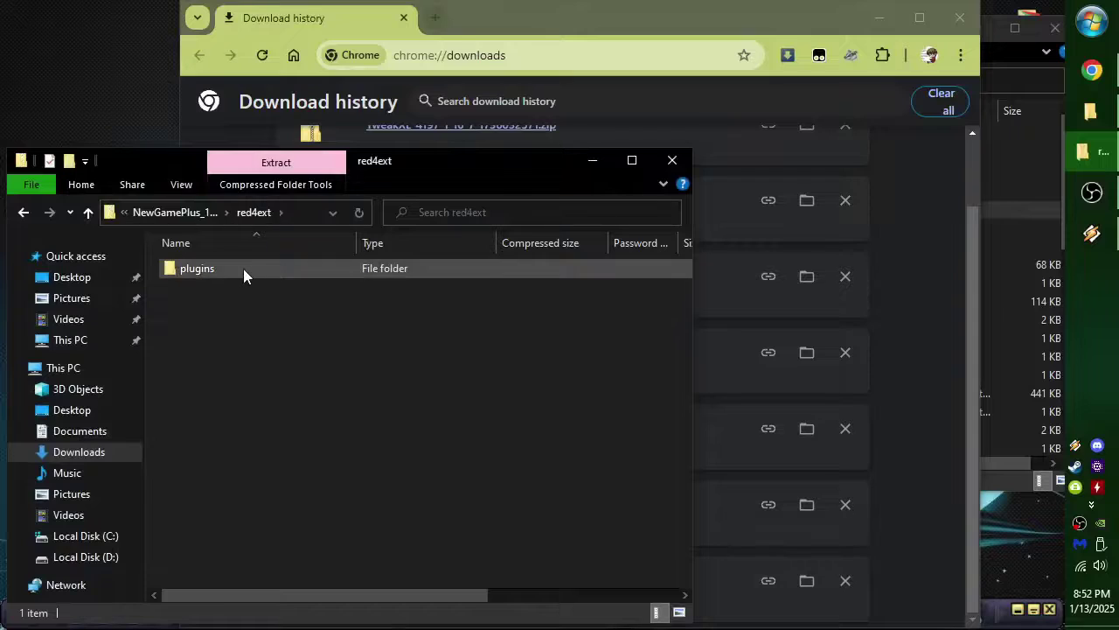
Step: Copy the plugins folder from the NewGamePlus archive into the game's red4ext folder, replacing existing files, and close the archive
click(1090, 110)
click(579, 228)
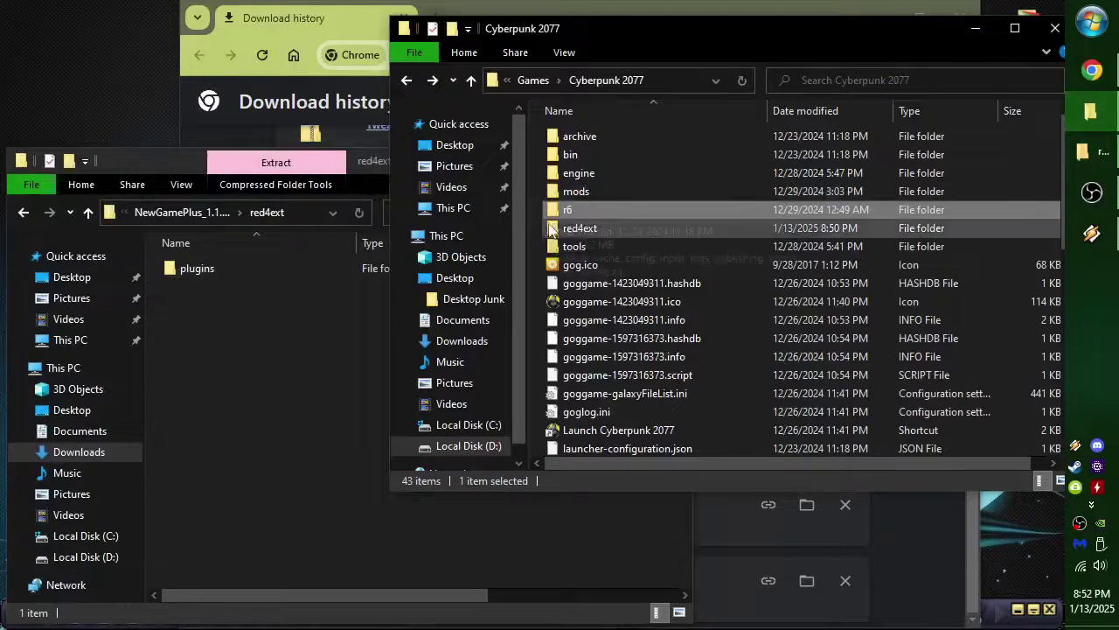
double_click(579, 229)
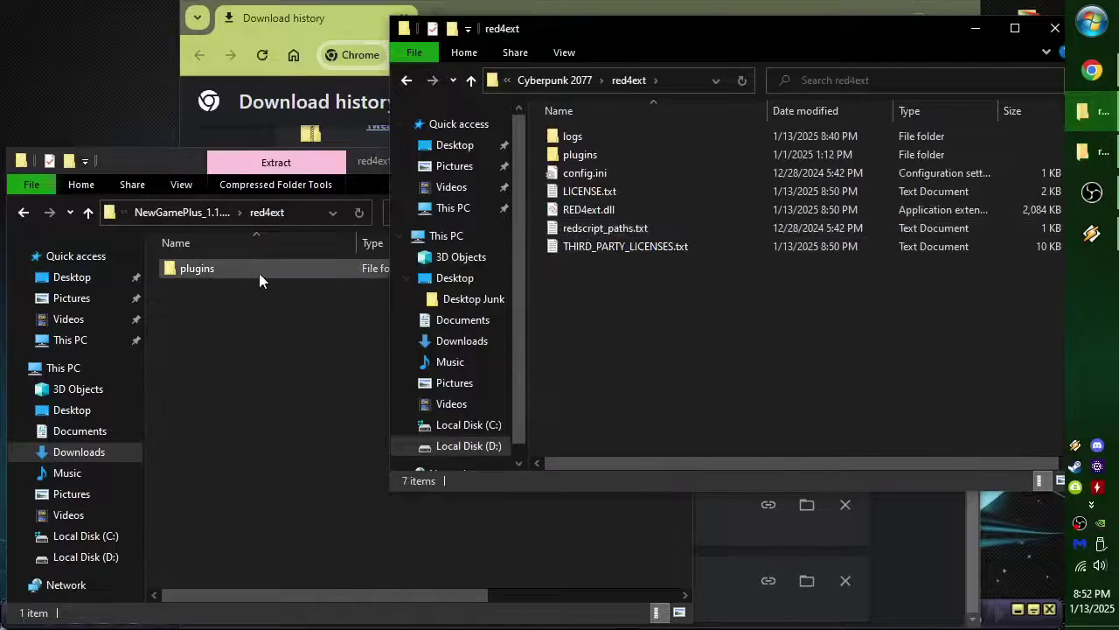
drag(259, 271, 722, 345)
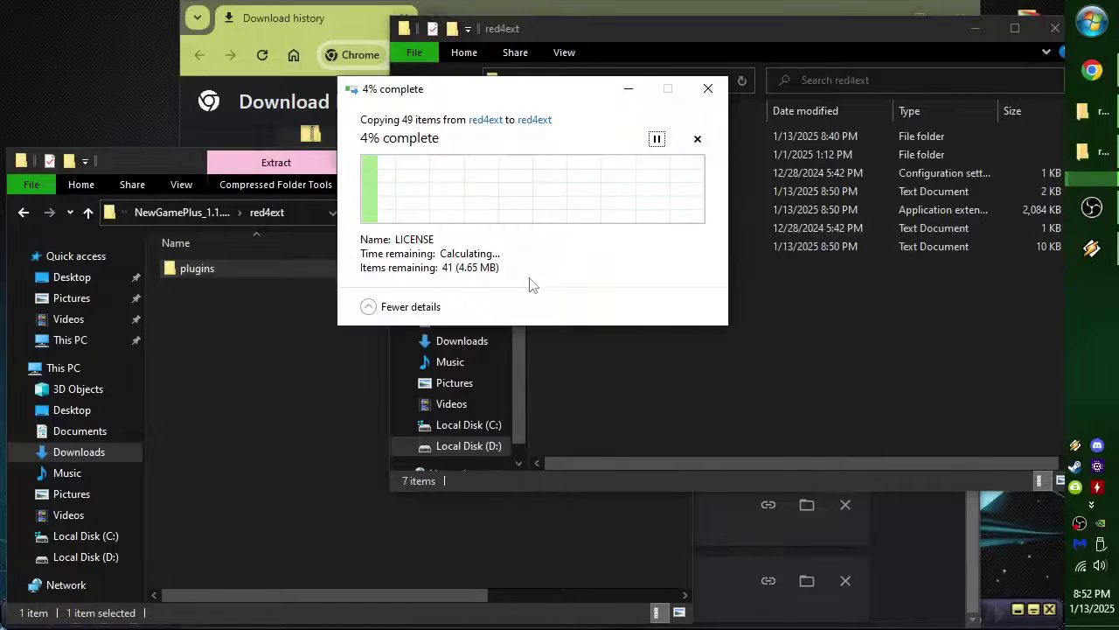
click(486, 185)
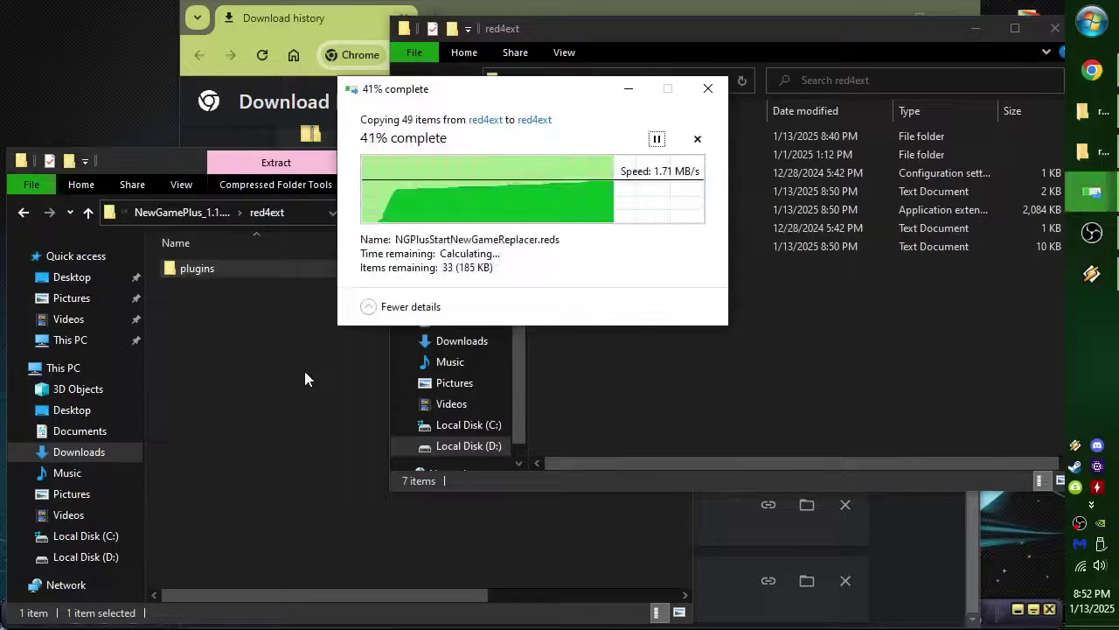
click(323, 355)
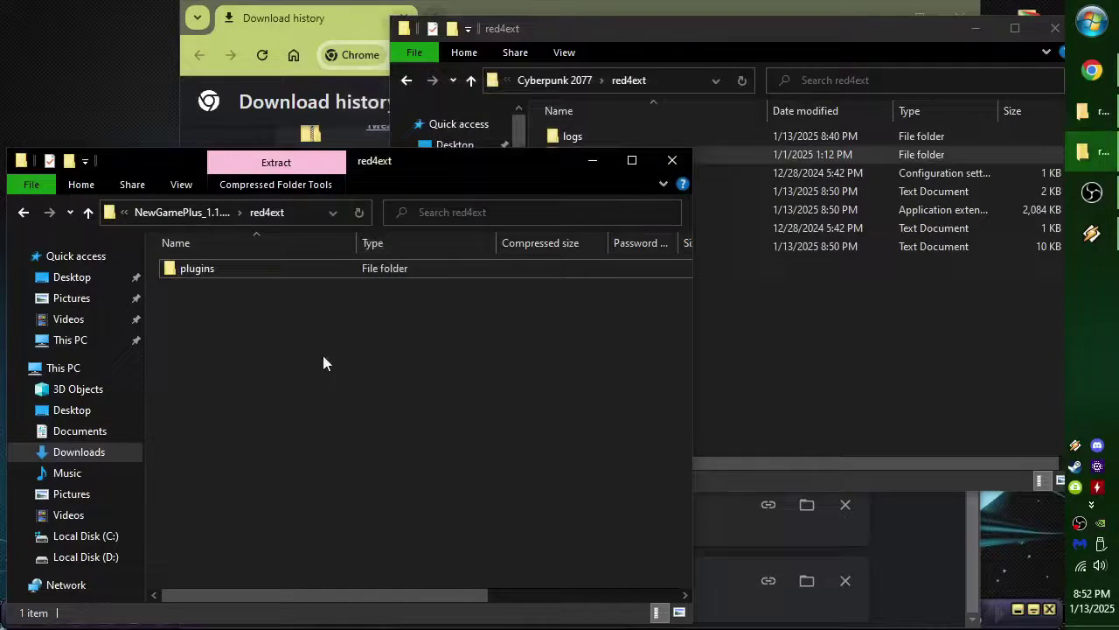
click(671, 163)
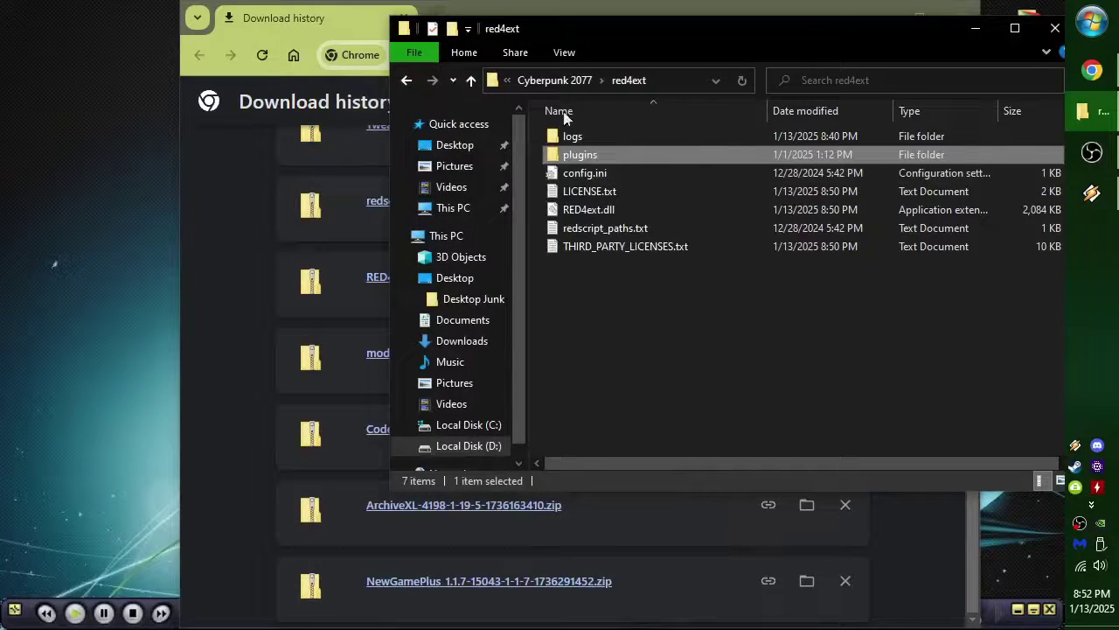
Step: Switch to Chrome's download history and highlight the RED4ext zip's file name
click(225, 242)
scroll(287, 393, up, 2)
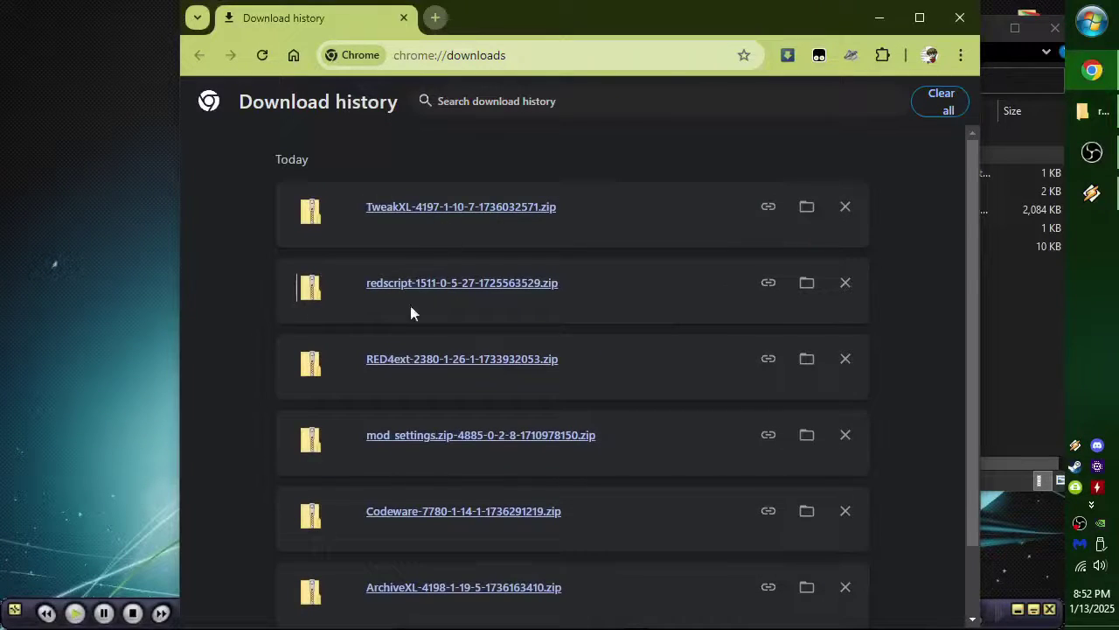
drag(350, 369, 426, 367)
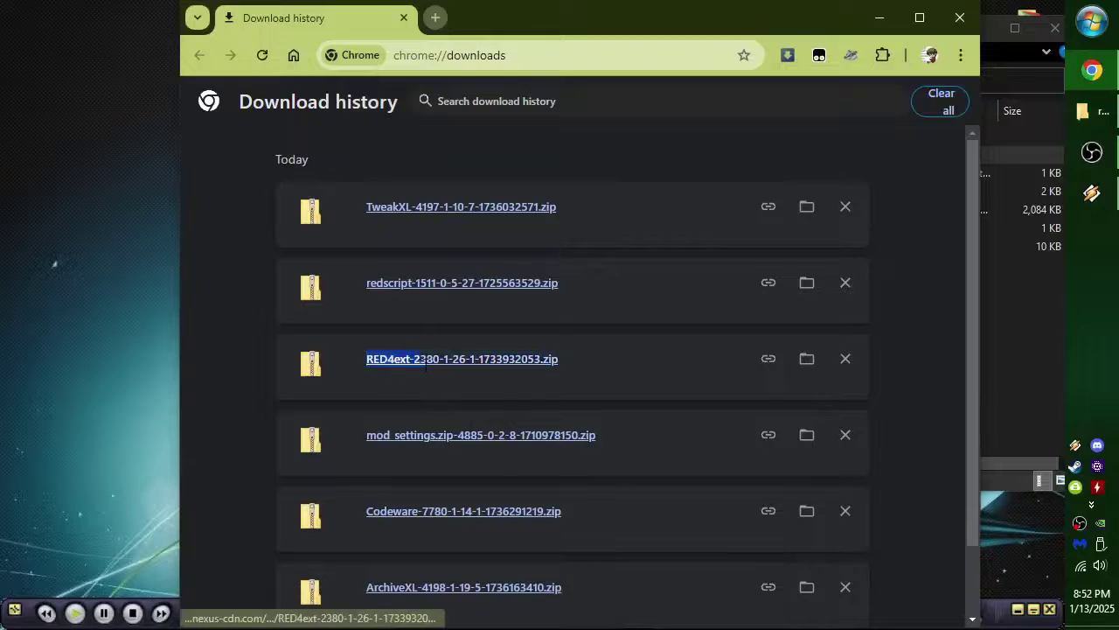
drag(543, 363, 557, 364)
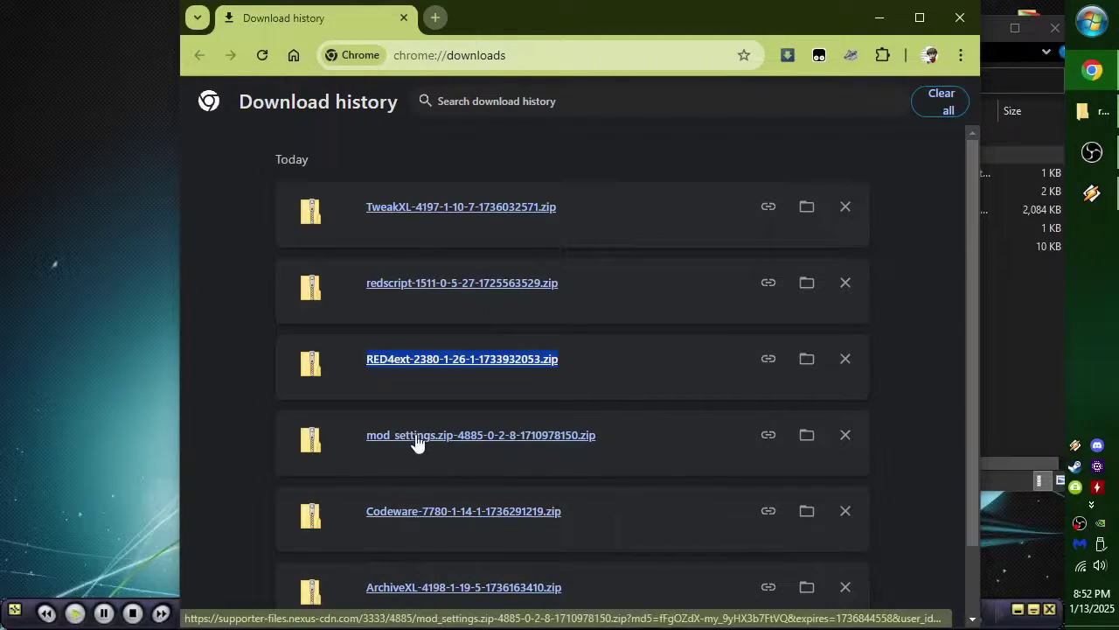
Step: Close Chrome's download history and go back from the red4ext folder to the main Cyberpunk 2077 folder
scroll(416, 442, down, 1)
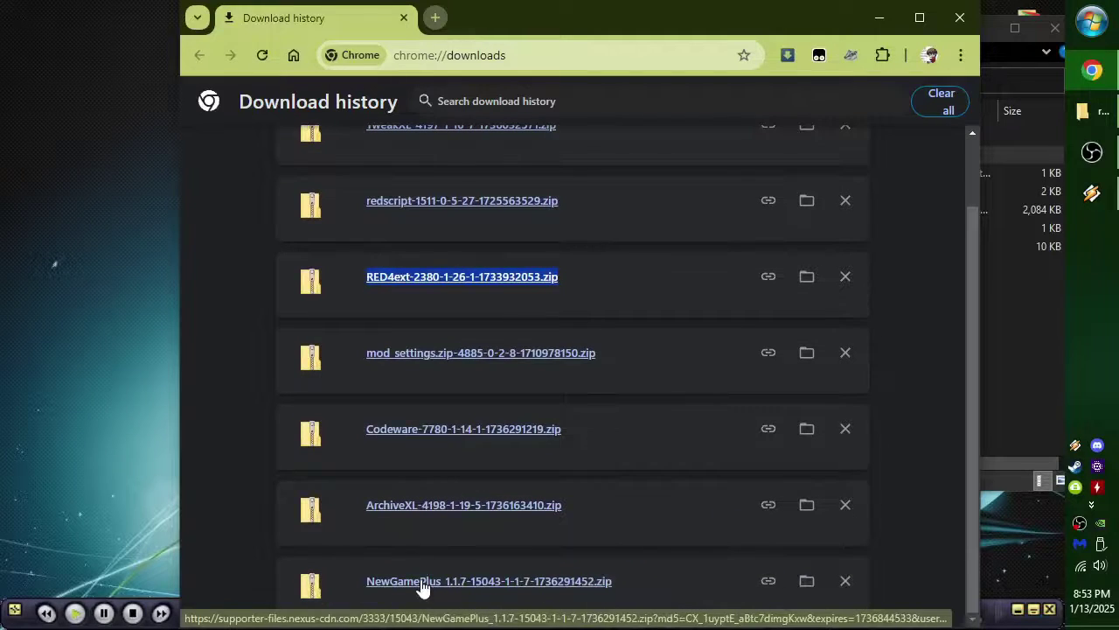
click(960, 17)
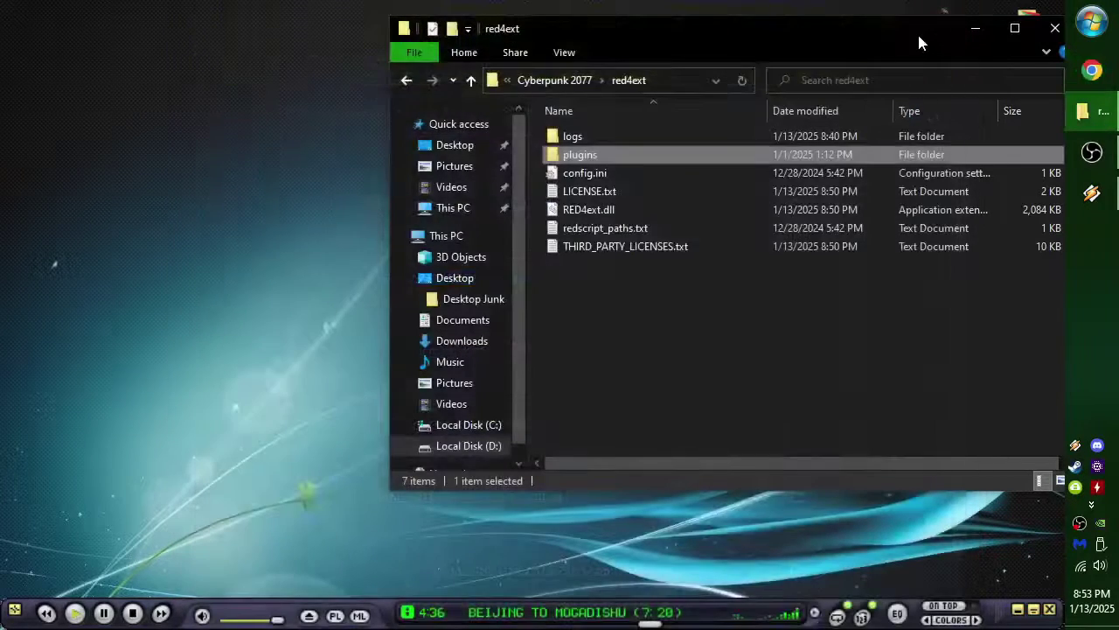
drag(917, 31, 539, 29)
click(229, 81)
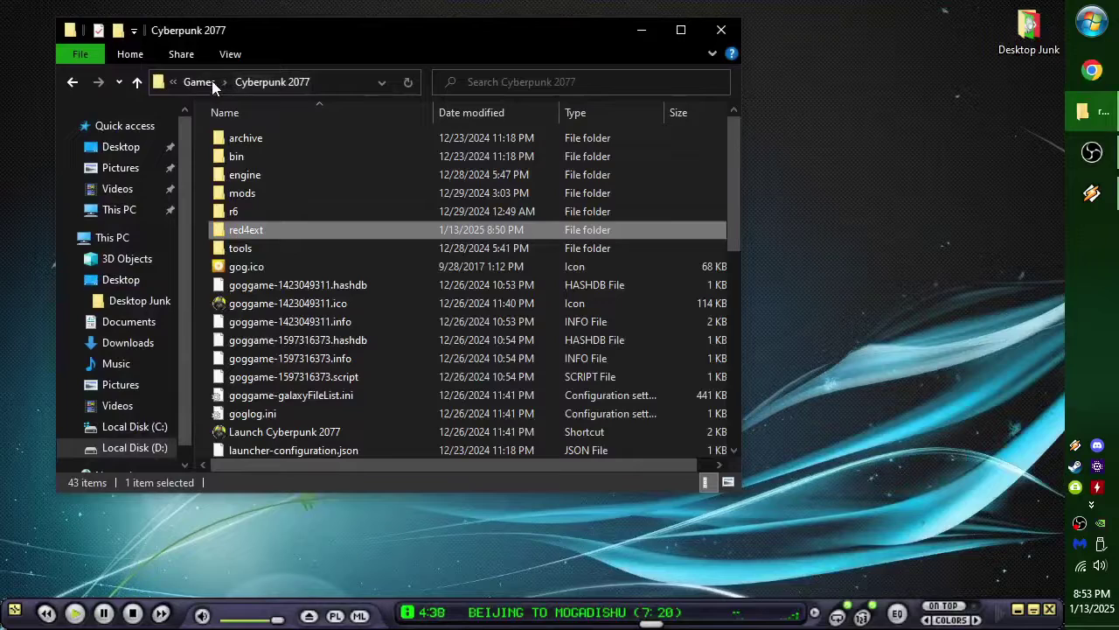
Step: Launch Cyberpunk2077.exe from the x64 folder inside the game's bin folder and close the folder window
click(240, 156)
double_click(239, 155)
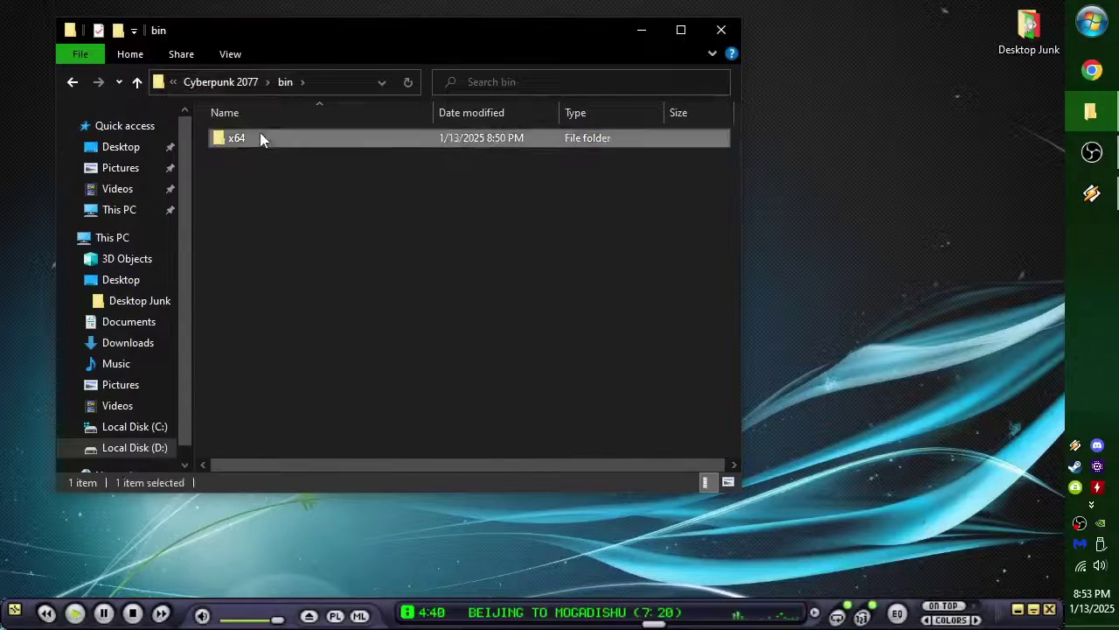
double_click(259, 134)
double_click(269, 269)
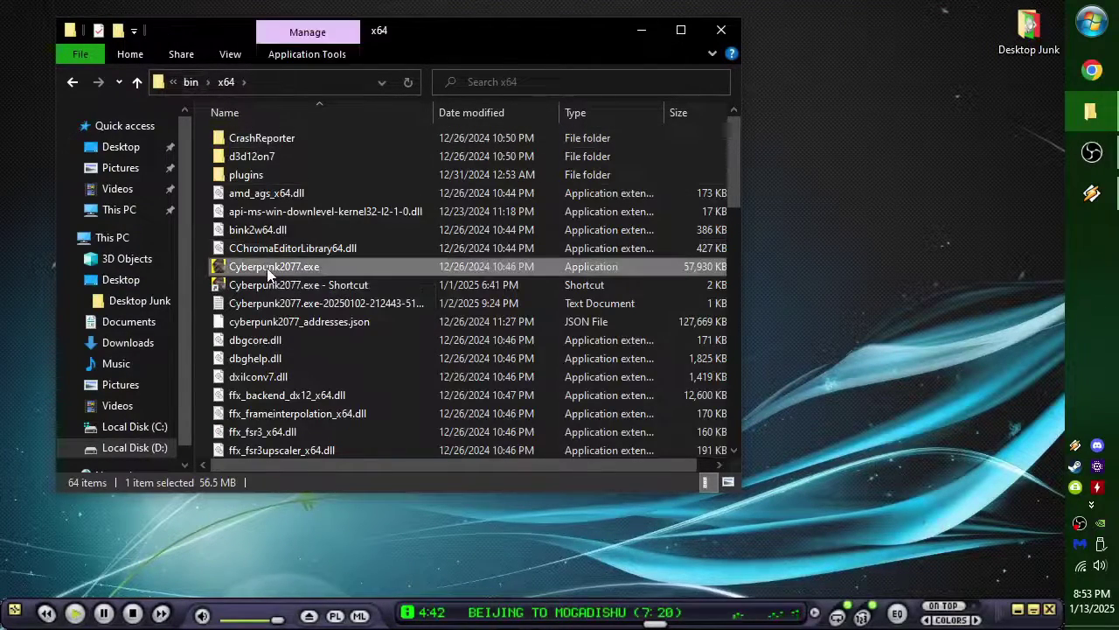
click(725, 33)
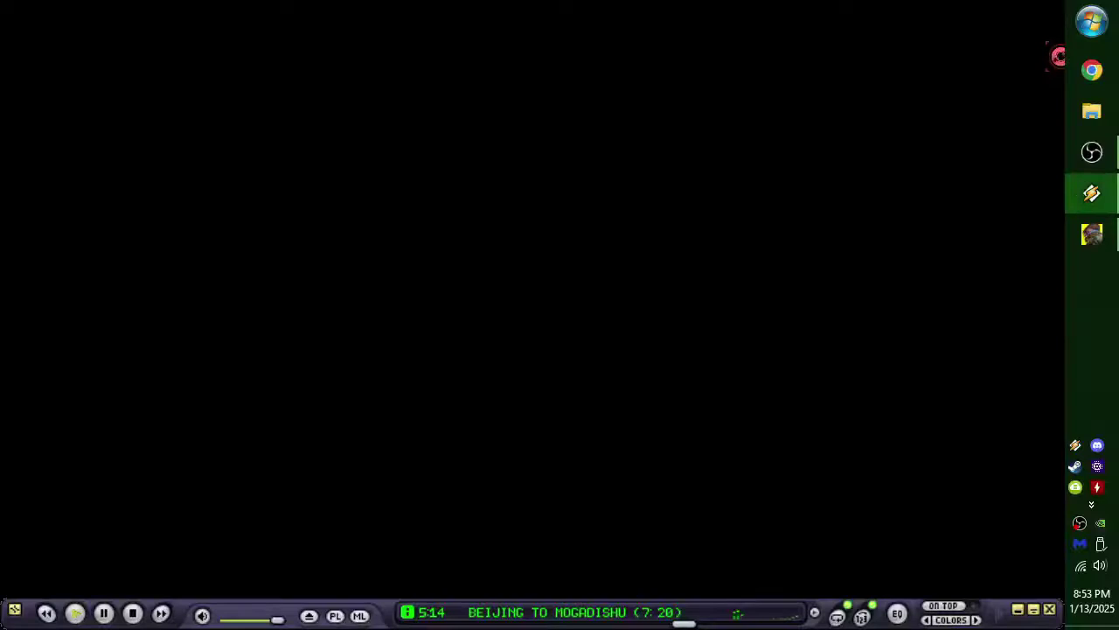
Step: Open Task Manager while the game is starting and move its window aside
right_click(1107, 355)
click(932, 540)
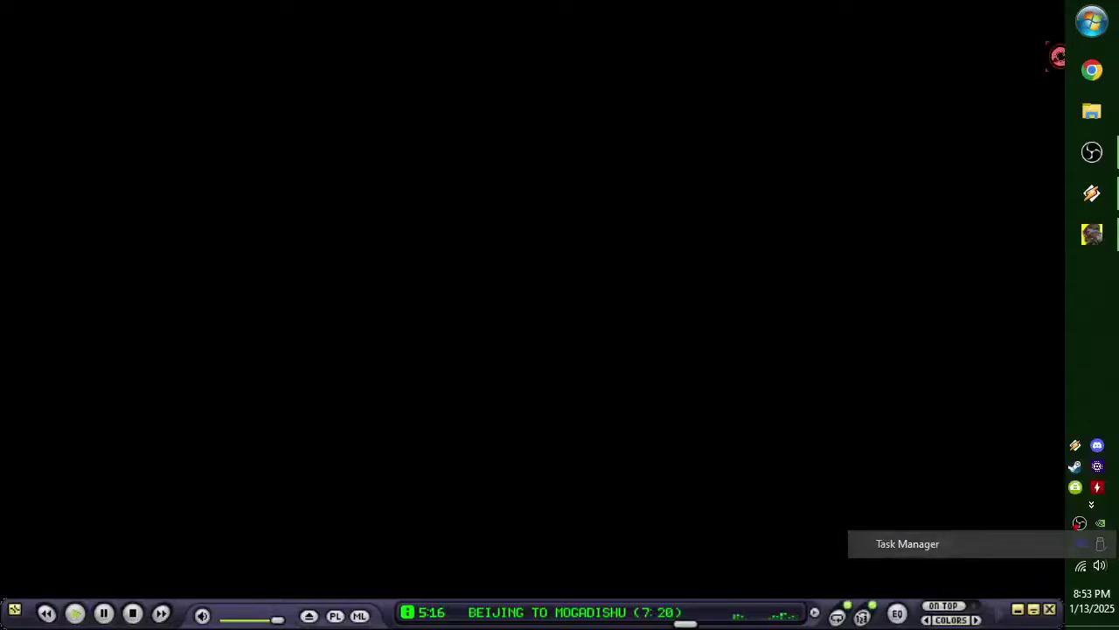
drag(523, 169, 900, 200)
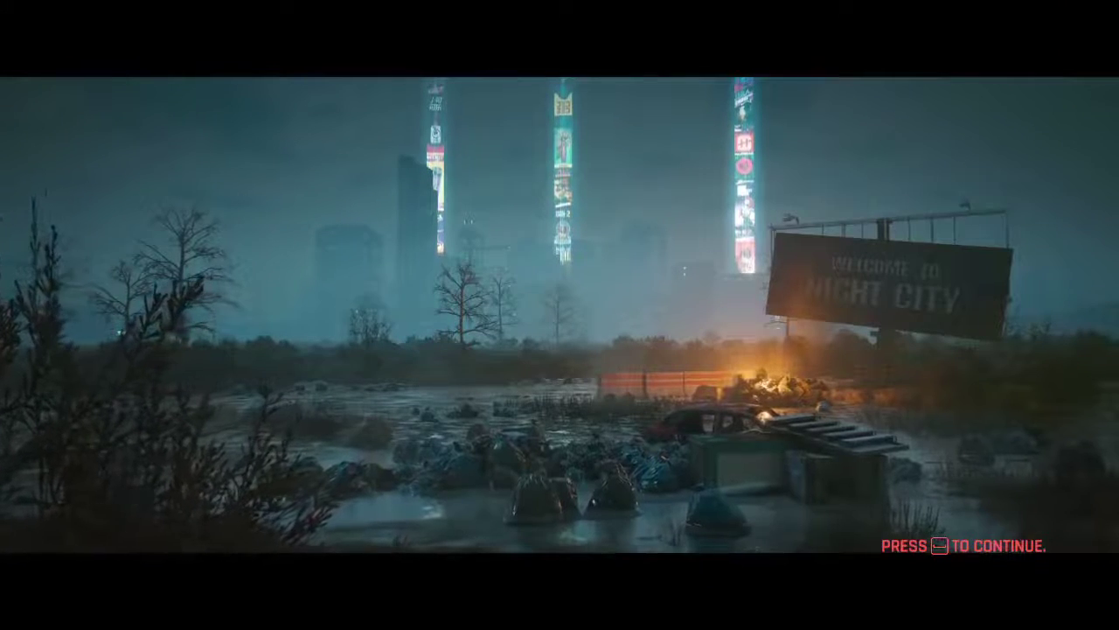
Step: Skip the intro screens and start New Game+ from the Imagine save on Very Hard difficulty
key(space)
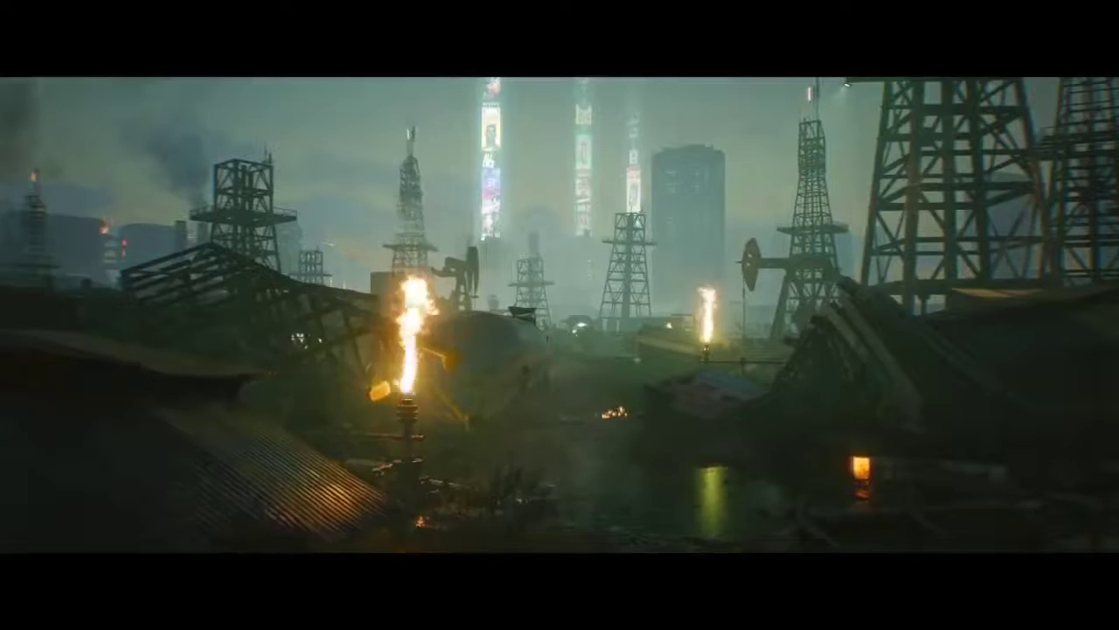
key(space)
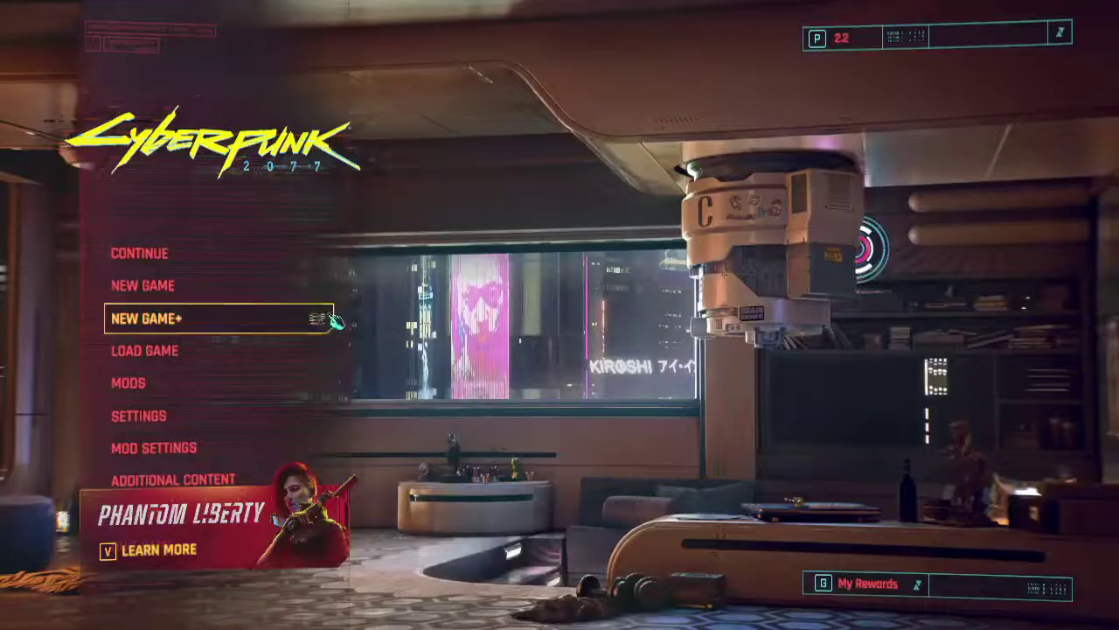
click(160, 322)
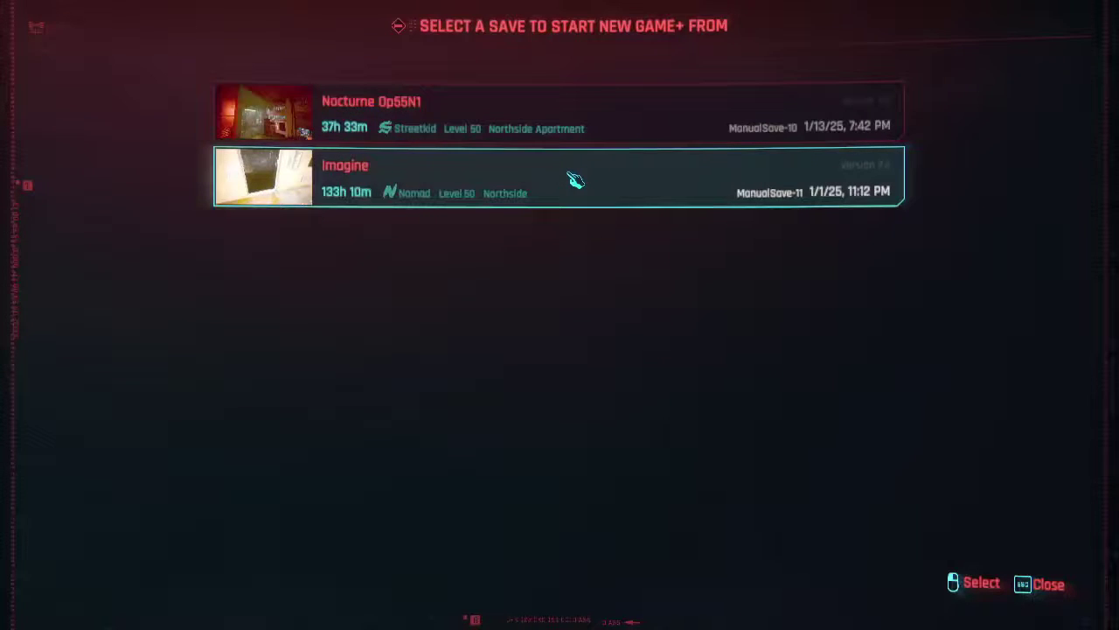
click(574, 180)
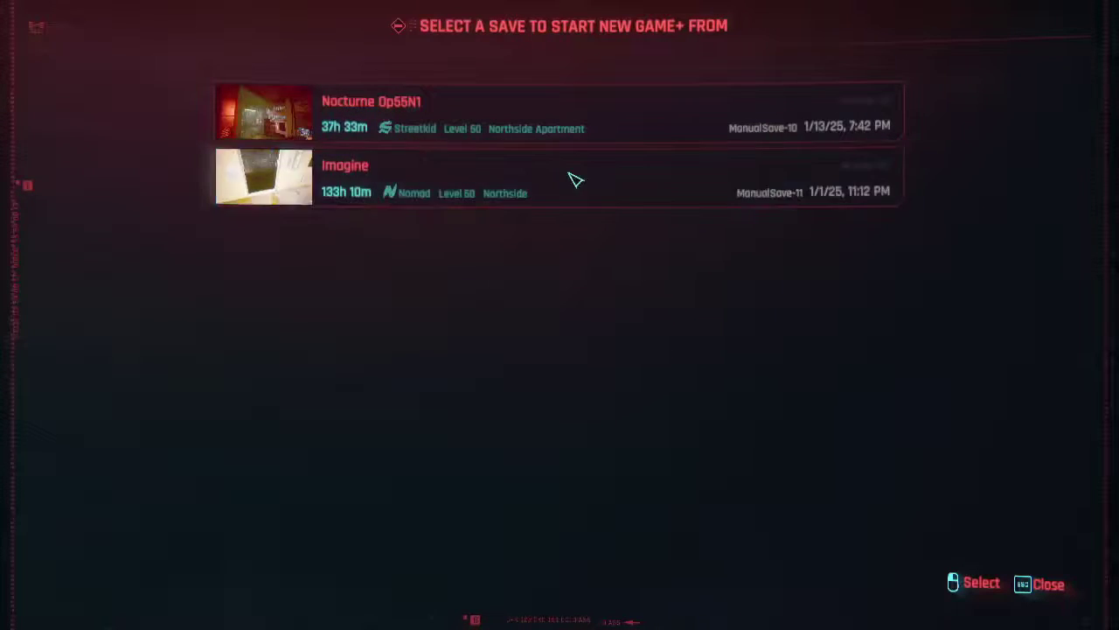
click(779, 525)
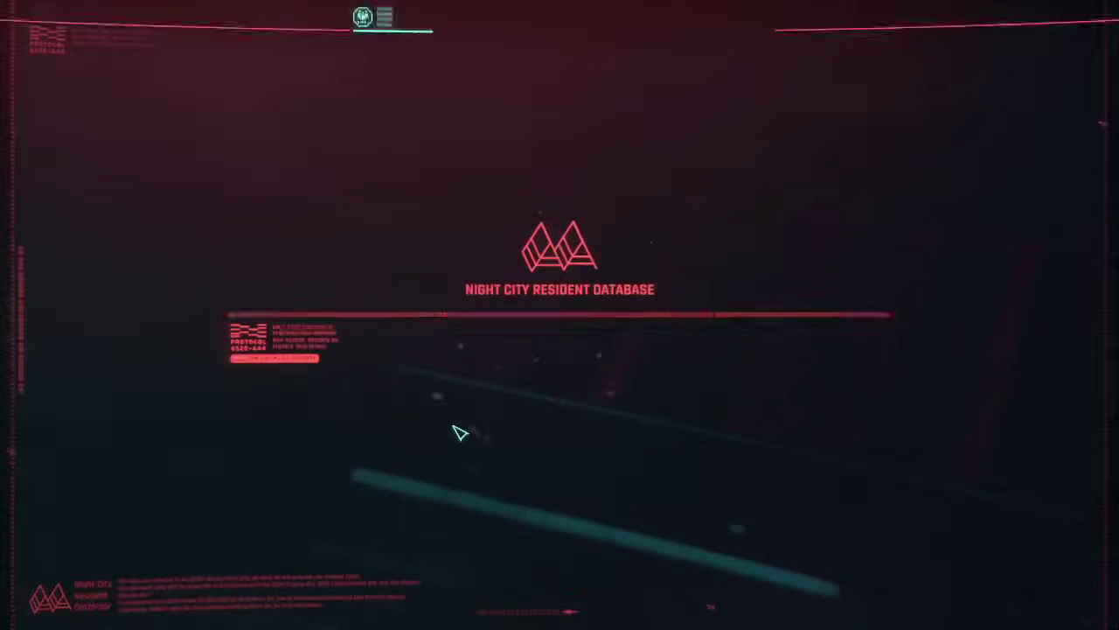
Step: Create a Streetkid V with the male body type, accepting the default appearance and current attributes, and confirm the character summary
click(583, 299)
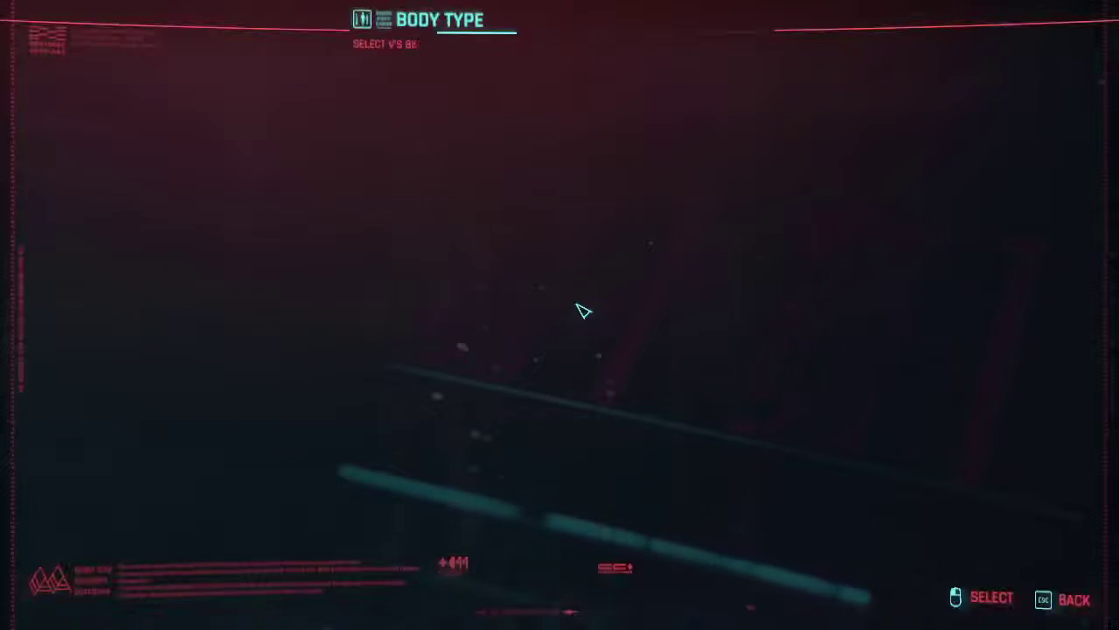
click(487, 445)
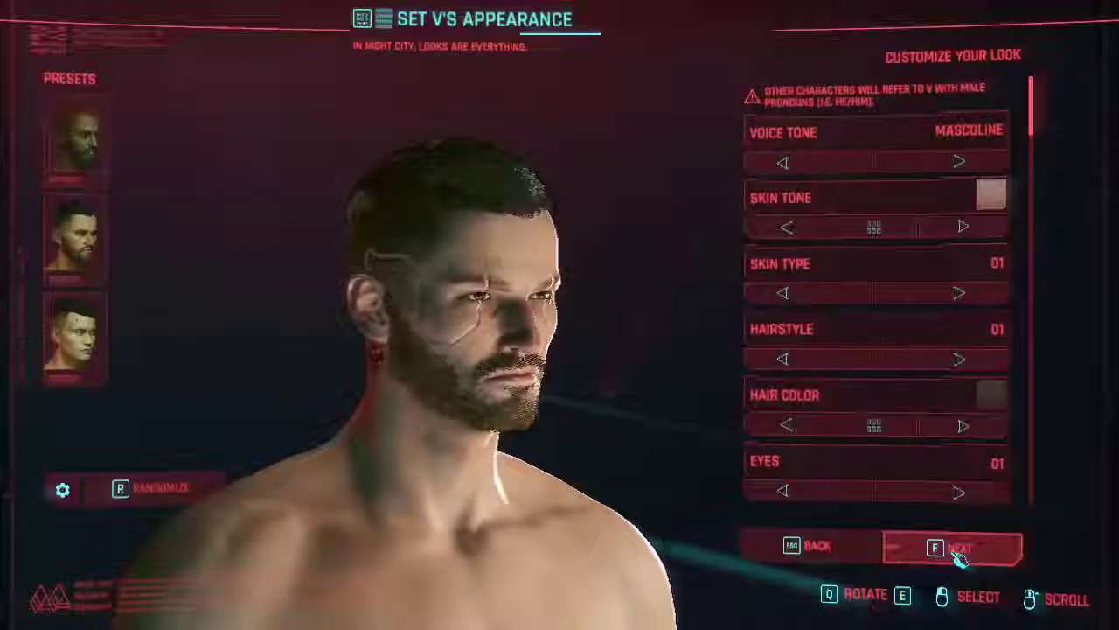
click(960, 559)
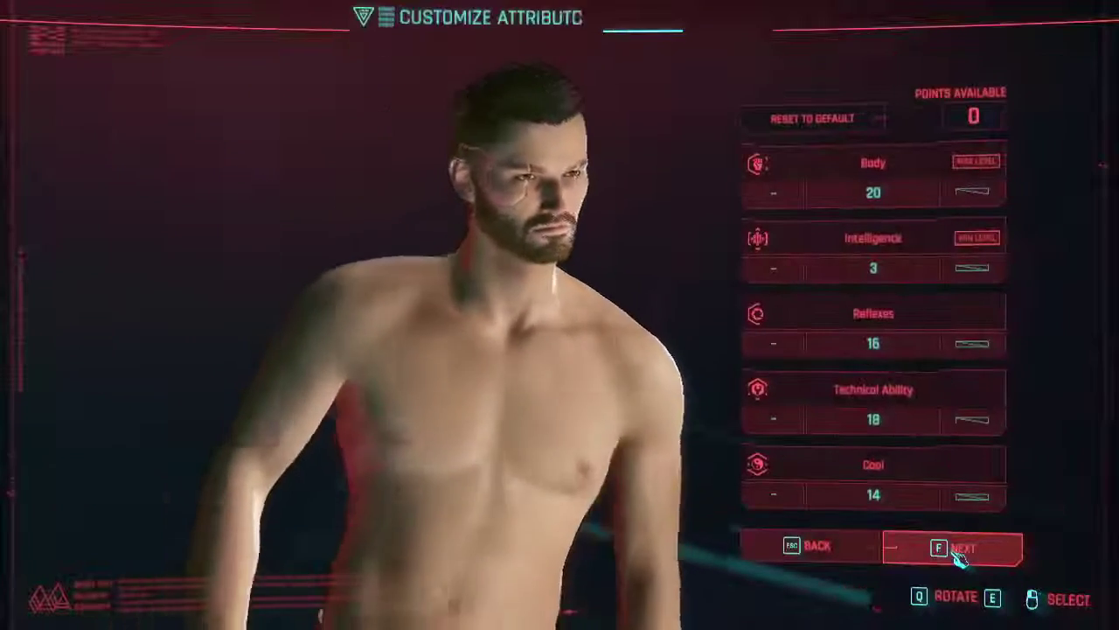
click(959, 558)
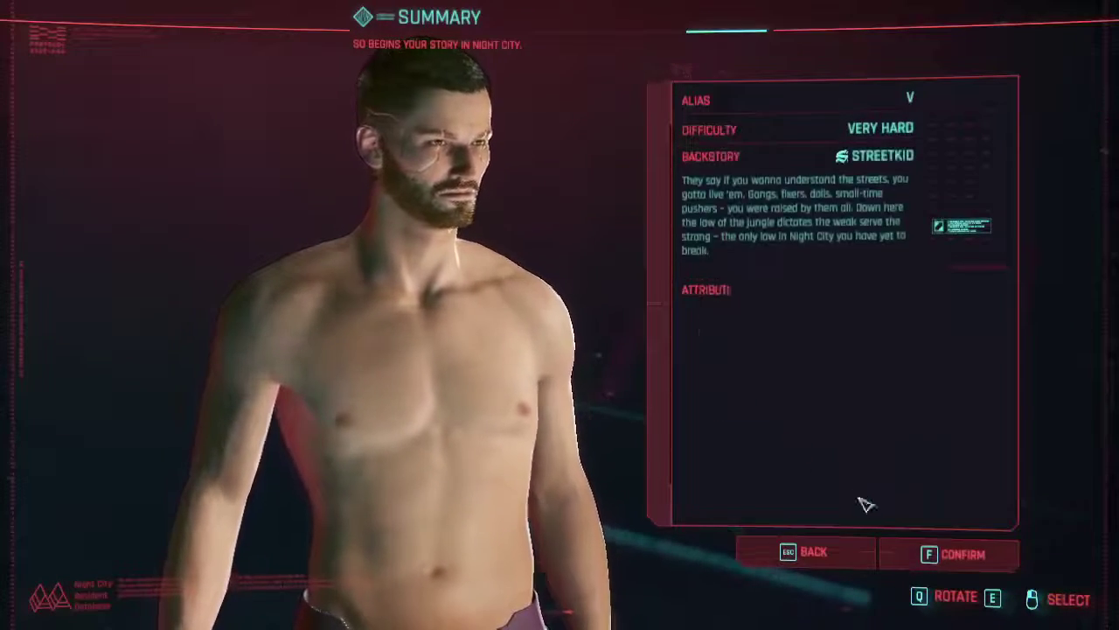
click(962, 553)
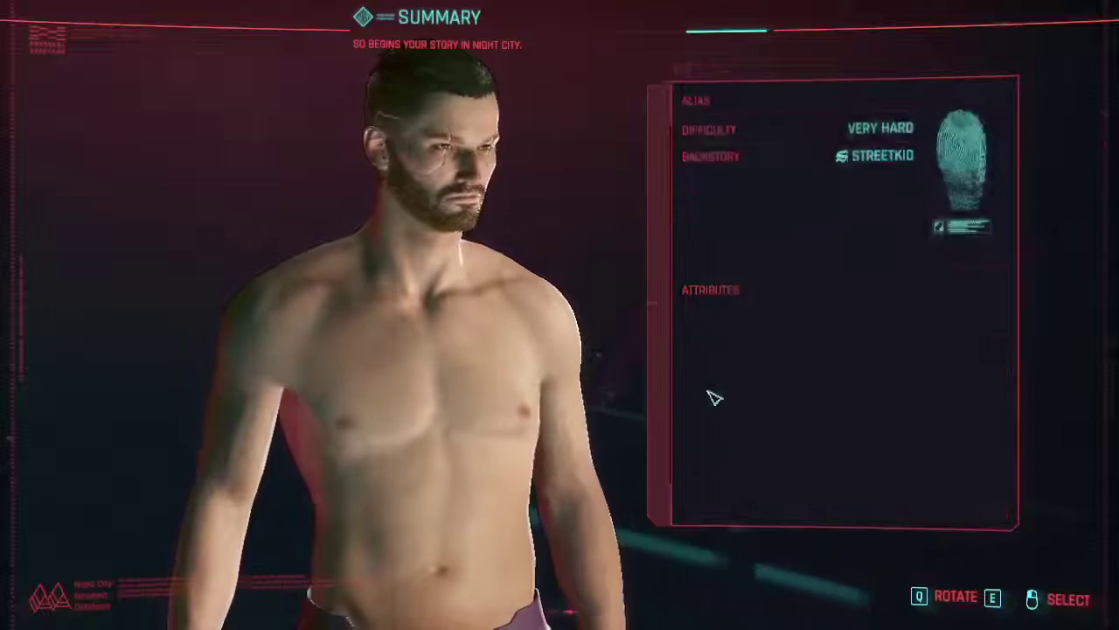